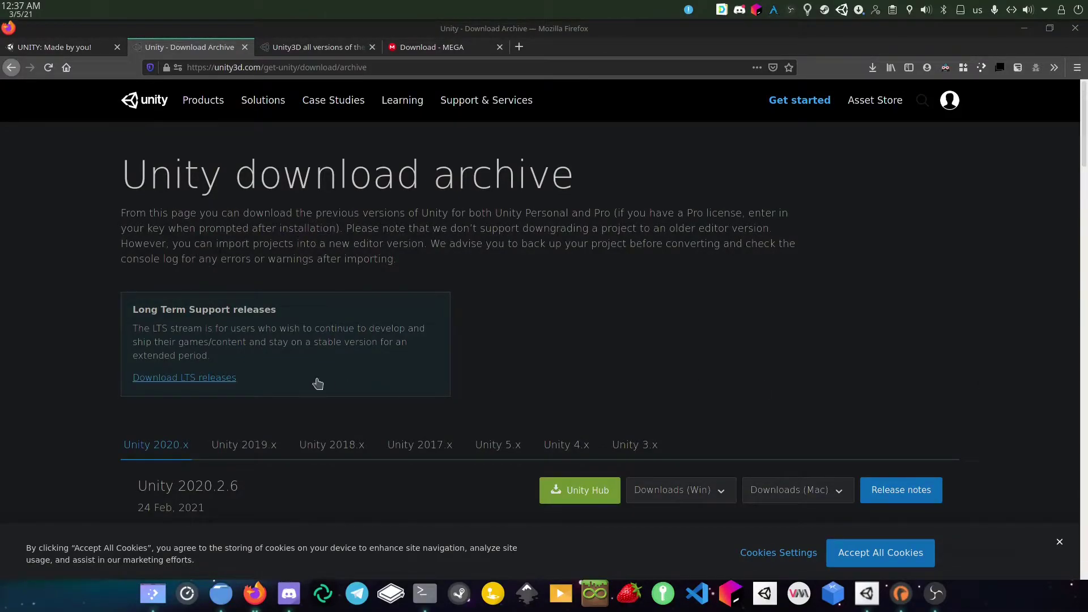
# Step: Switch to the Wayback Machine's January 2006 unity3d.com homepage announcing Unity 1.2
pyautogui.scroll(-3, 247, 241)
pyautogui.scroll(3, 248, 242)
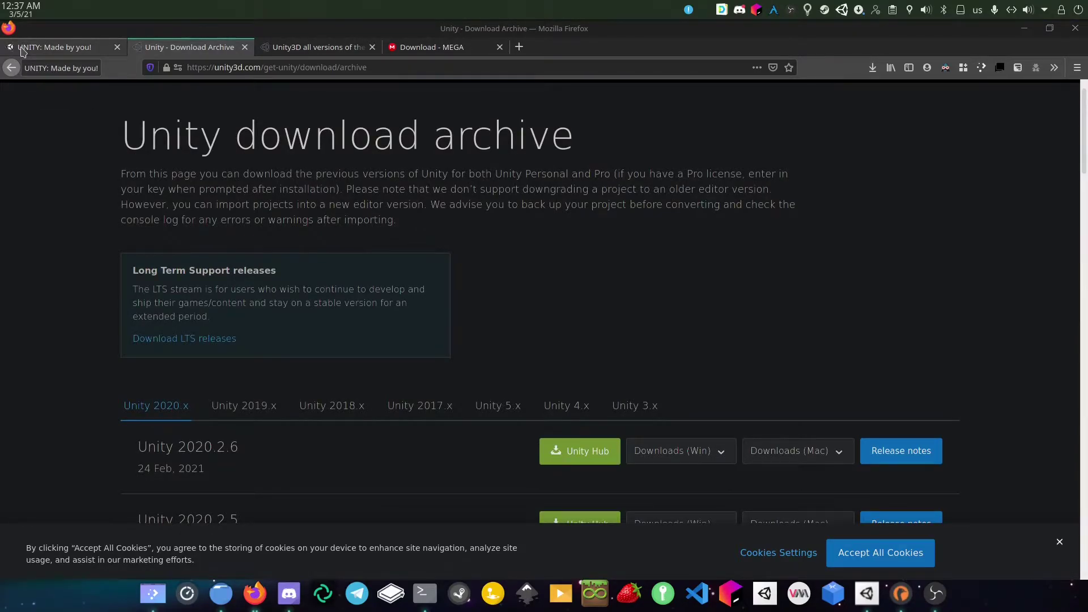
pyautogui.click(22, 50)
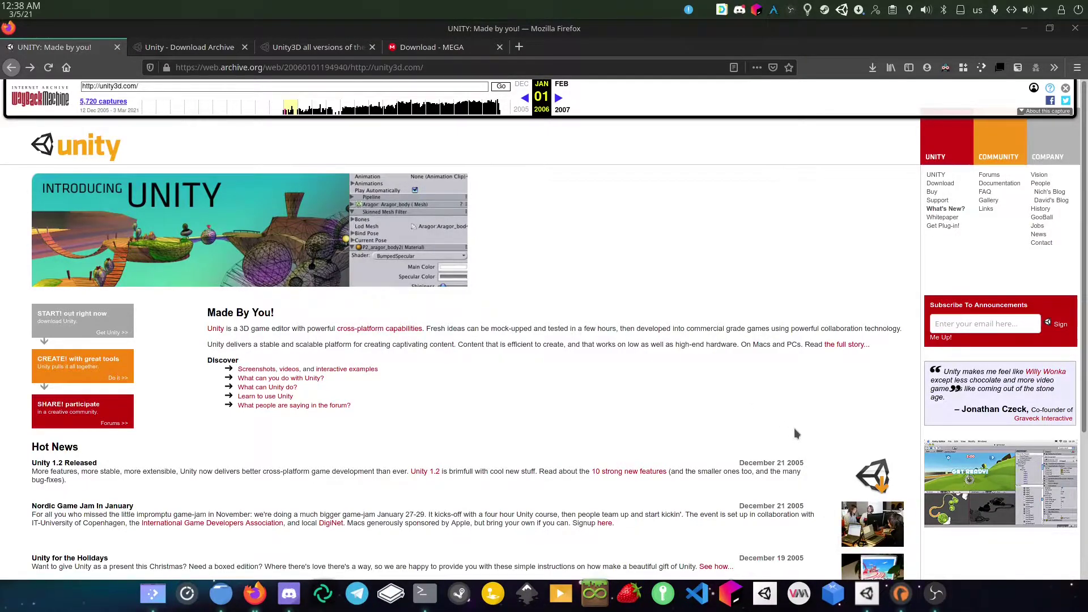
# Step: Open Unity Hub's Installs page, browse the addable versions, and cancel without adding any
pyautogui.click(867, 594)
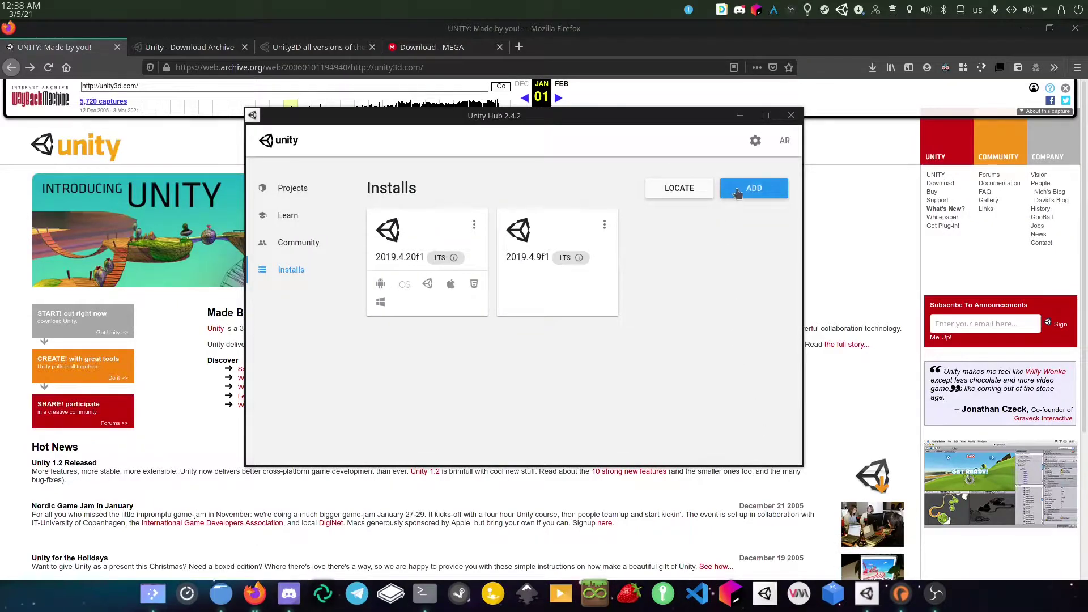
pyautogui.click(729, 197)
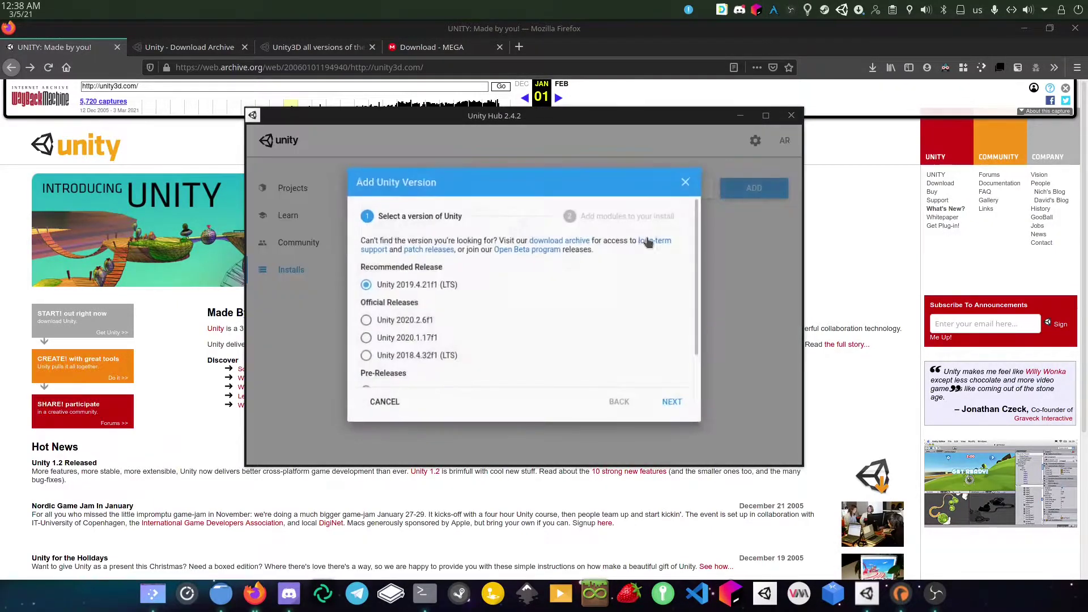
pyautogui.scroll(-1, 491, 365)
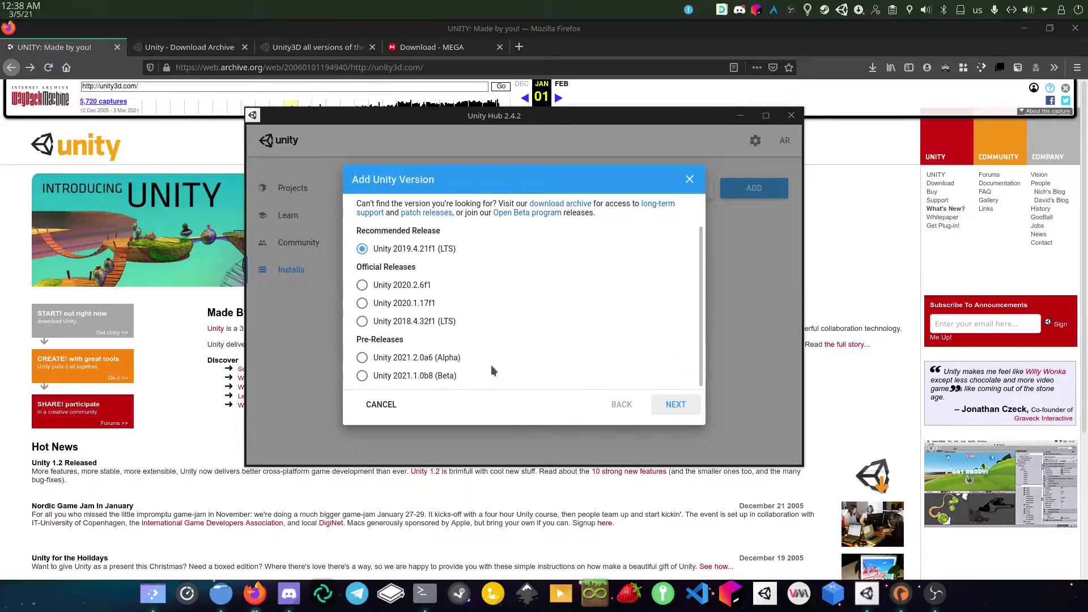
pyautogui.scroll(1, 431, 254)
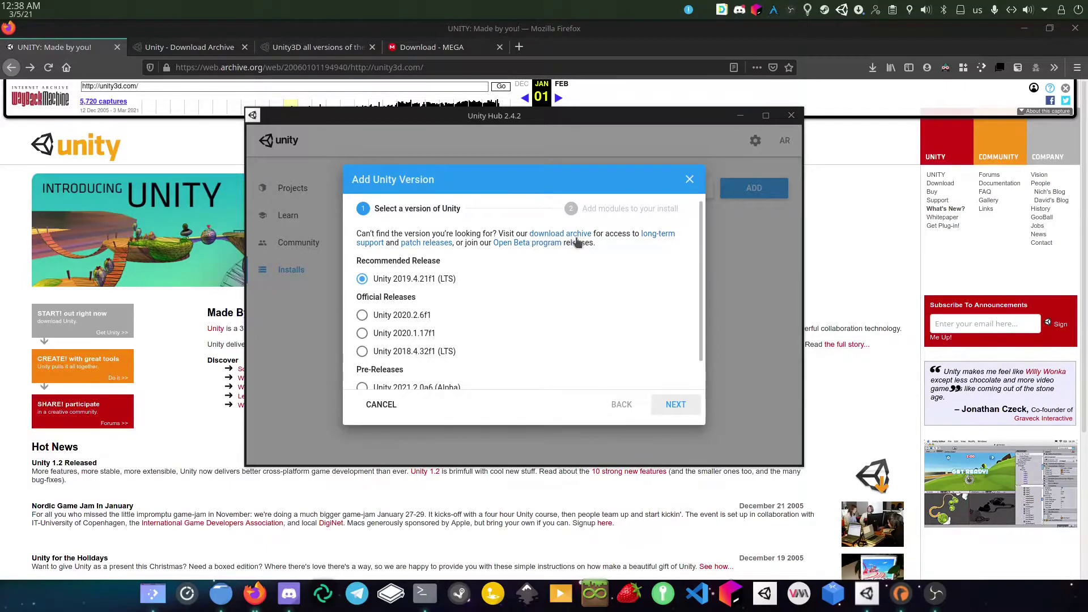
pyautogui.click(377, 404)
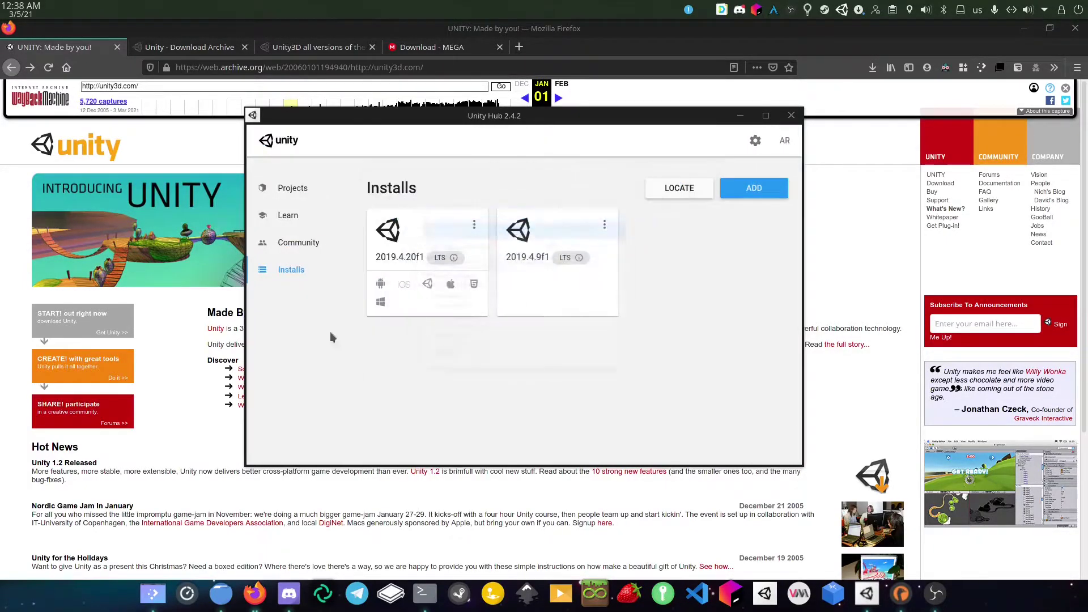
# Step: On the Unity download archive, list the Unity 3.x releases from 3.5.7 down to 3.4.0
pyautogui.click(201, 48)
pyautogui.scroll(-2, 136, 299)
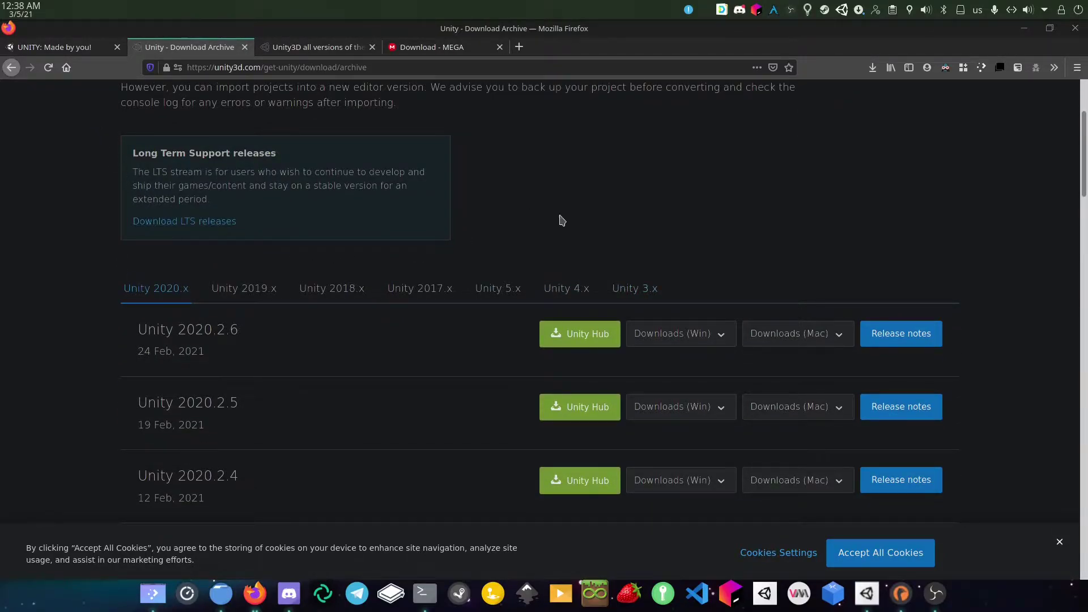
pyautogui.click(628, 289)
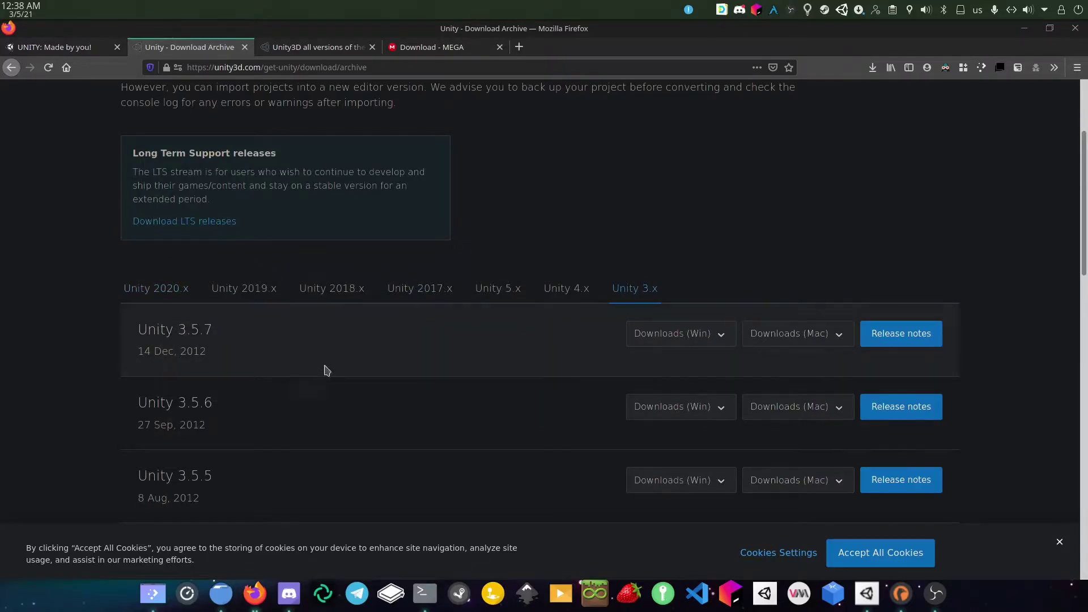
pyautogui.scroll(-8, 323, 354)
pyautogui.scroll(-4, 570, 389)
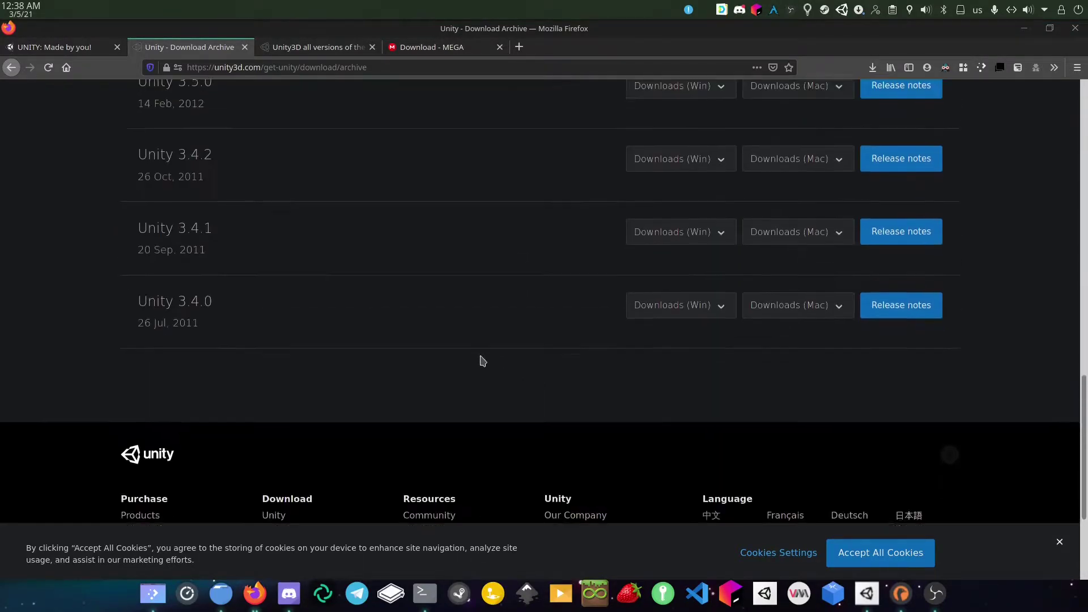
pyautogui.scroll(12, 479, 340)
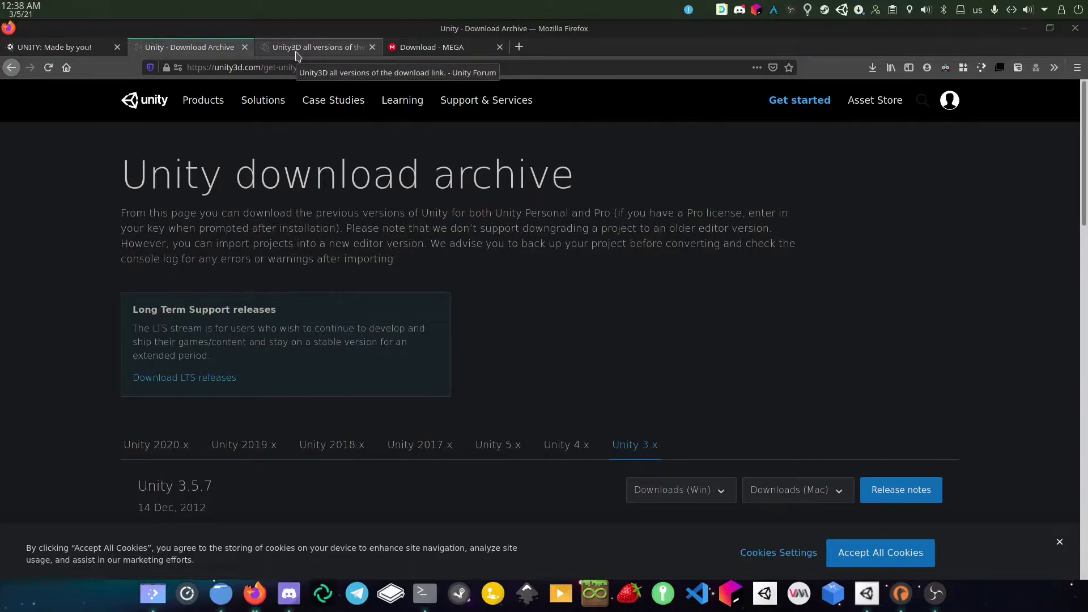
pyautogui.scroll(-3, 597, 403)
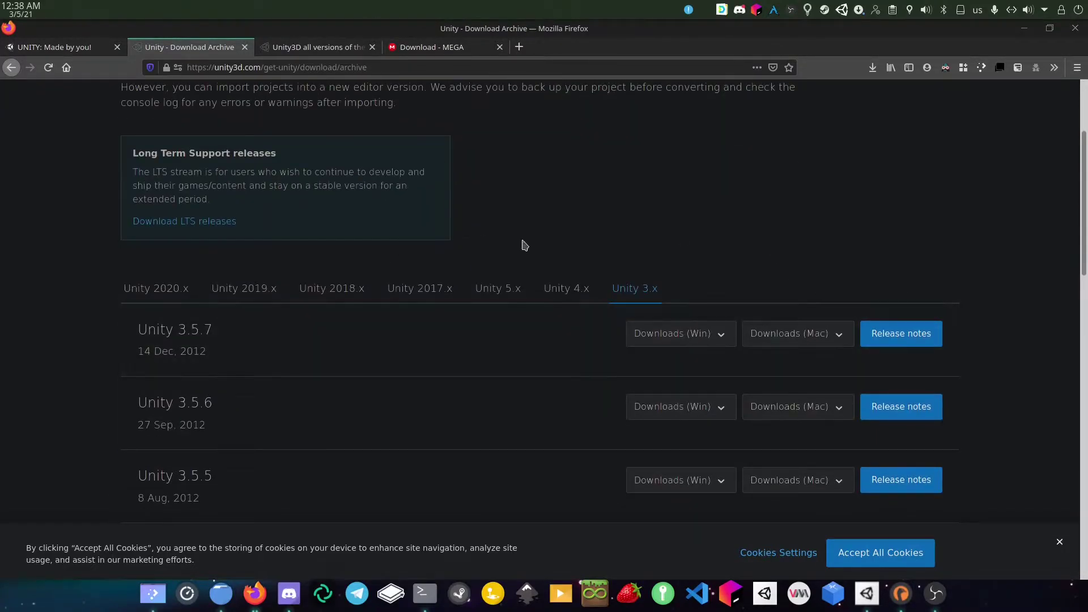
# Step: Open the 'Unity3D all versions' forum thread and scroll through its old download links
pyautogui.click(313, 46)
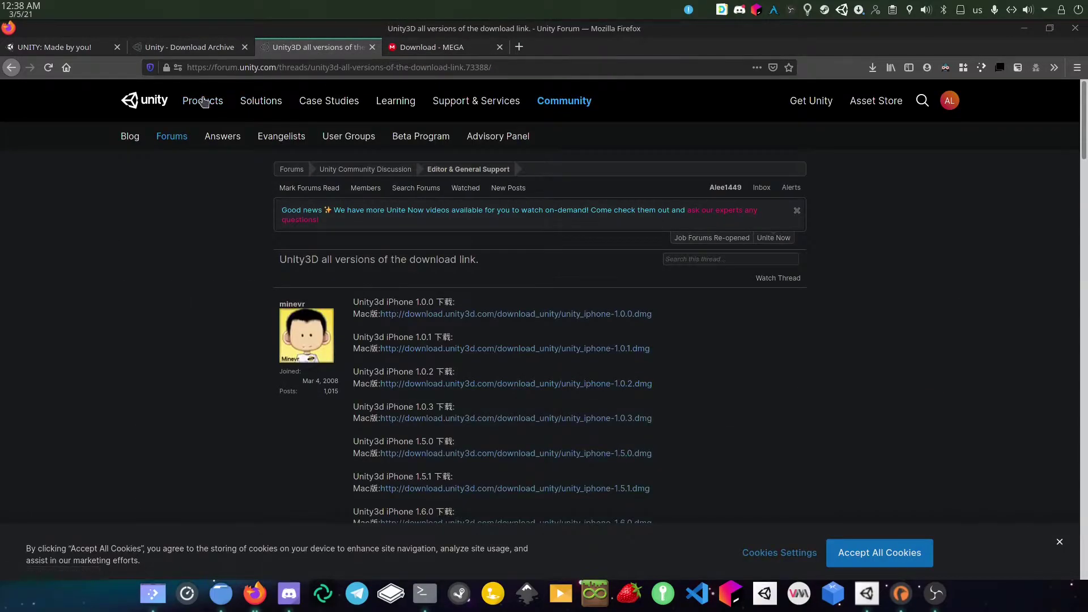
pyautogui.scroll(-1, 376, 374)
pyautogui.scroll(-3, 376, 374)
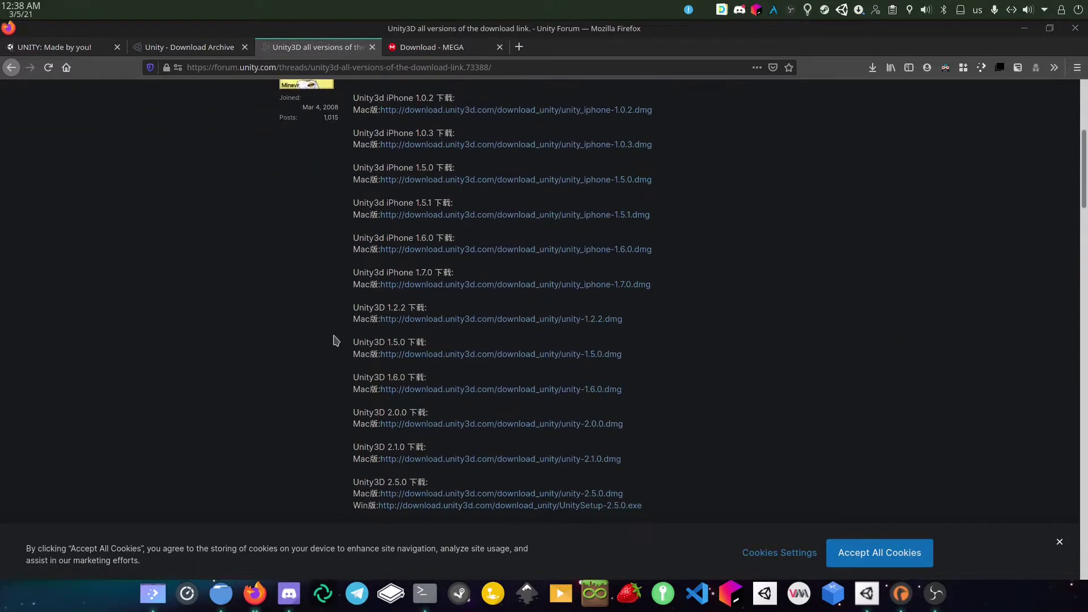
pyautogui.scroll(3, 345, 316)
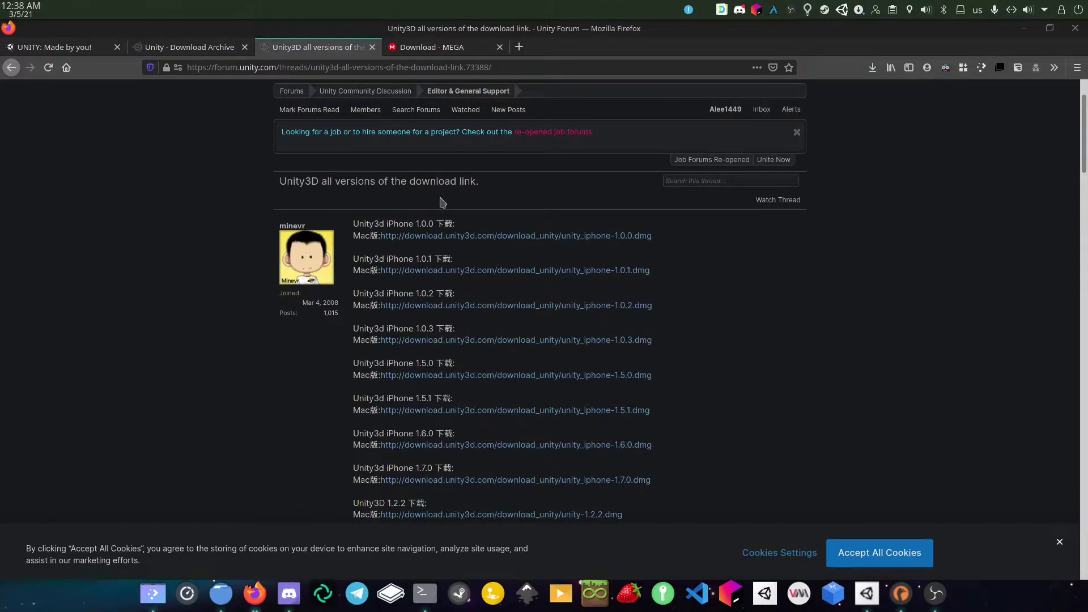
pyautogui.scroll(-7, 434, 448)
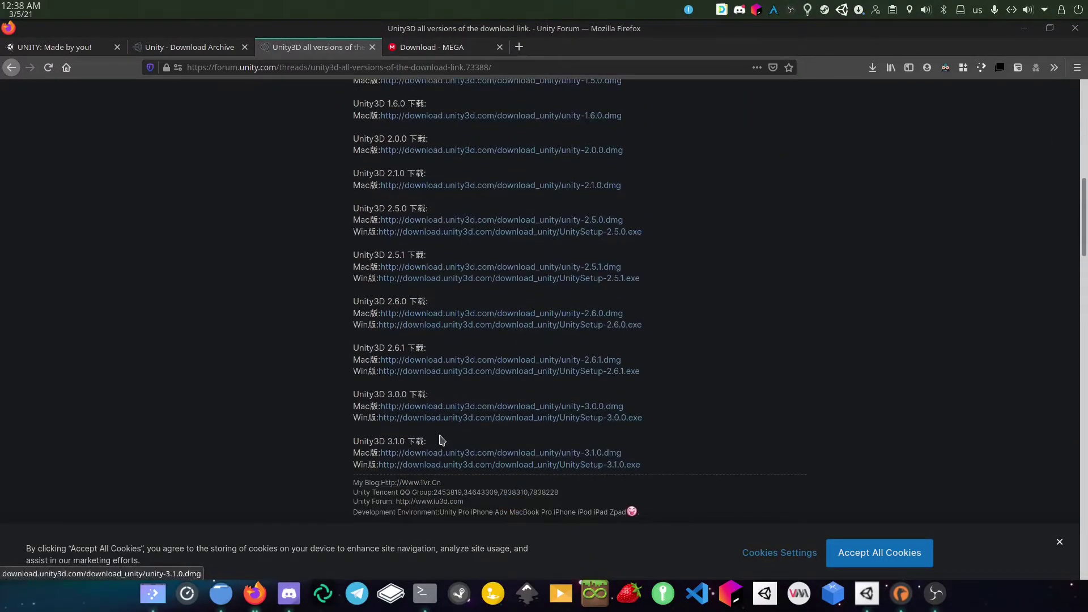
pyautogui.scroll(5, 388, 439)
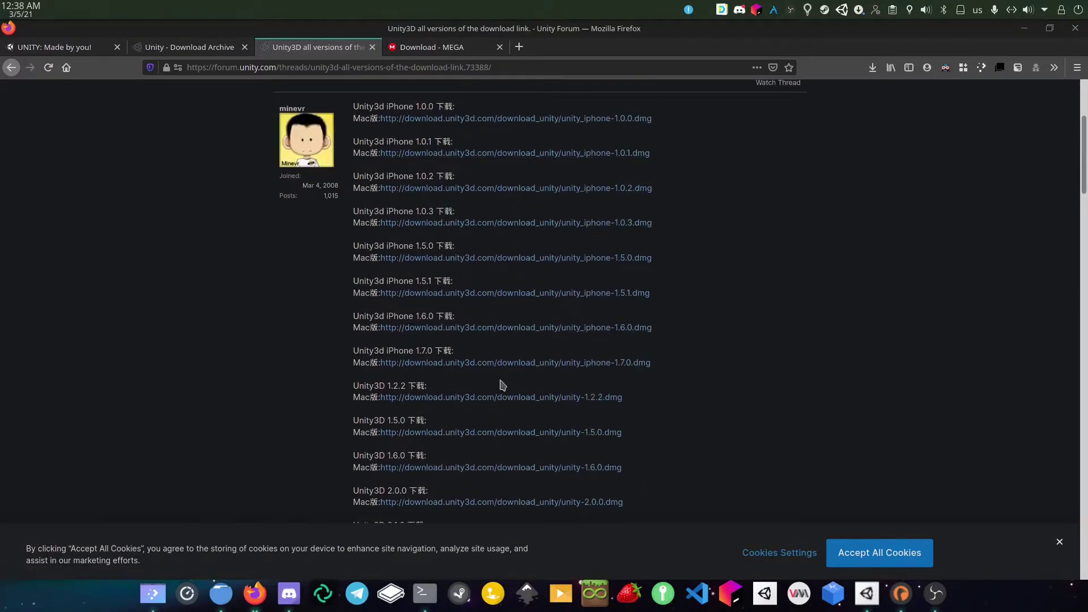
pyautogui.scroll(-3, 396, 442)
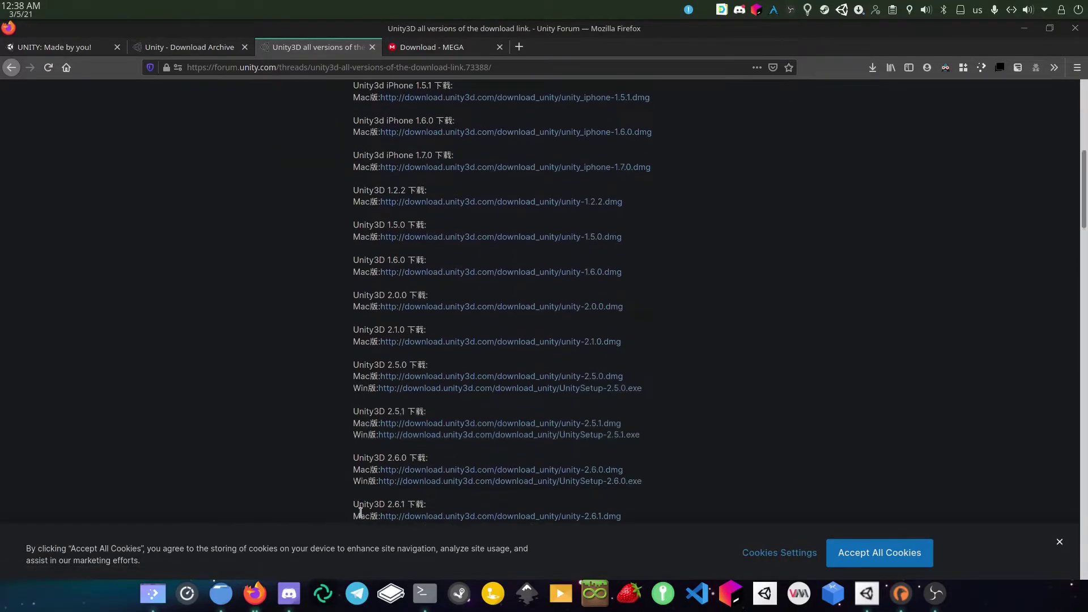
# Step: Glance back at the download archive, then return to the forum thread's link list
pyautogui.click(205, 50)
pyautogui.click(313, 45)
pyautogui.scroll(-3, 430, 413)
pyautogui.scroll(-2, 406, 426)
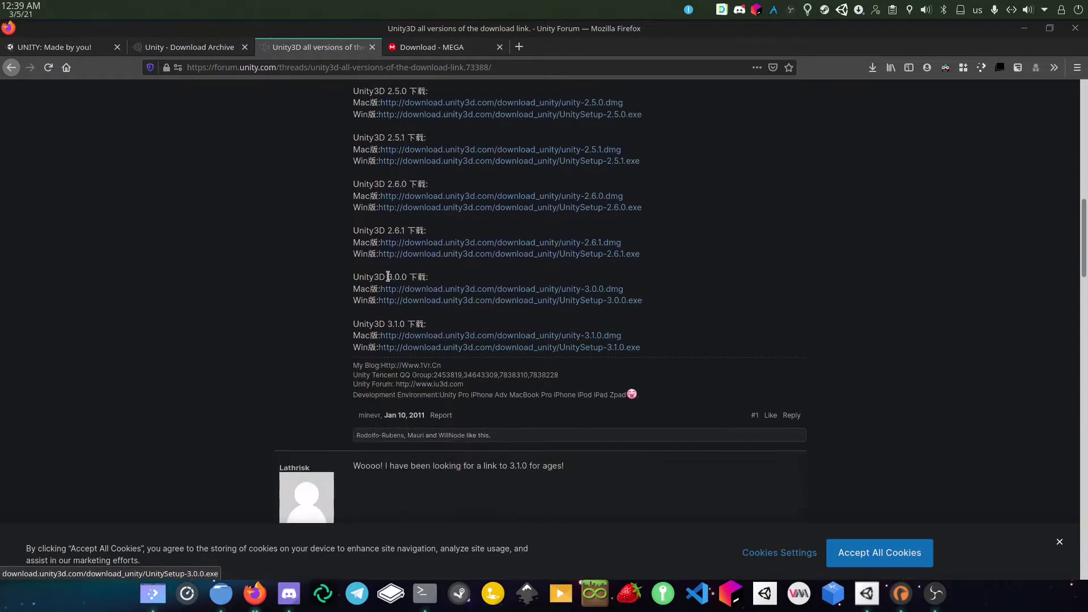
pyautogui.scroll(8, 711, 260)
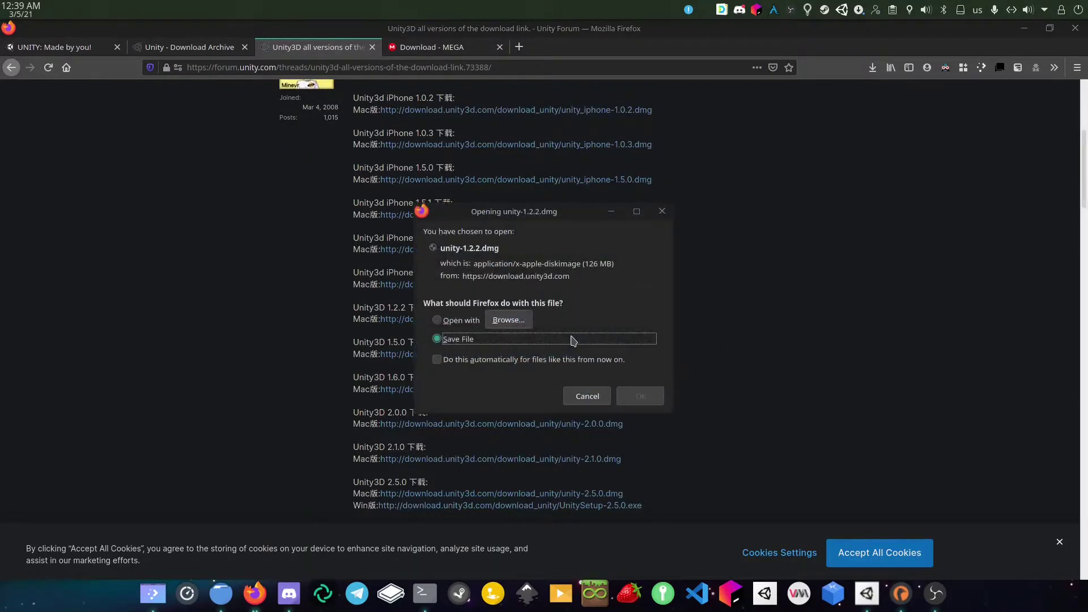
# Step: Cancel the unity-1.2.2.dmg download and confirm the 125.8 MiB image is already in Downloads
pyautogui.click(587, 395)
pyautogui.click(873, 67)
pyautogui.click(904, 263)
pyautogui.click(221, 603)
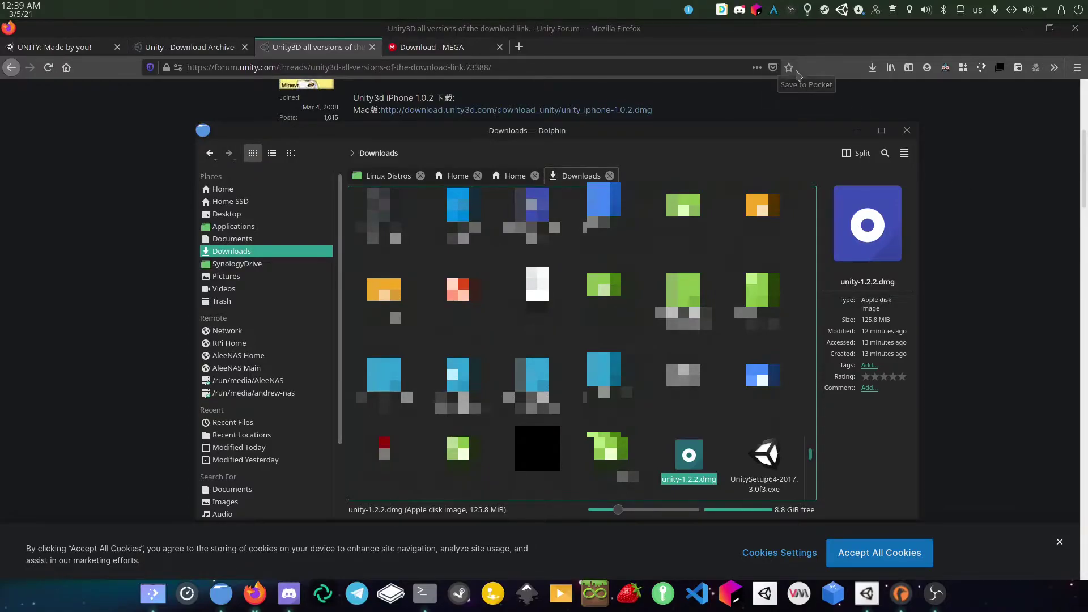
pyautogui.click(796, 103)
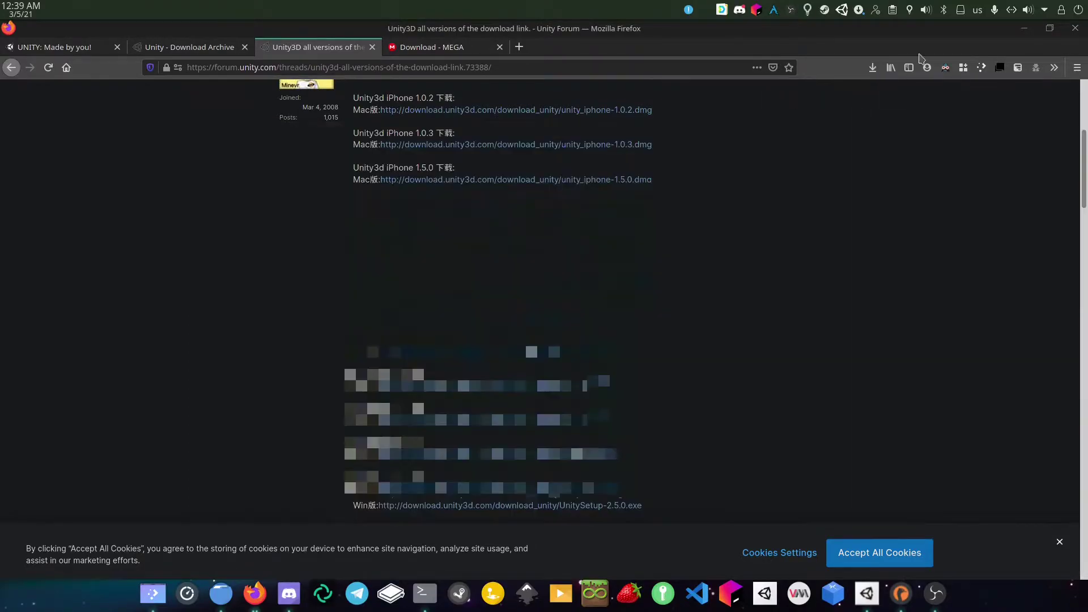
# Step: View the MEGA download page for unity-1.2.2.dmg, then return to the archived Unity homepage
pyautogui.click(477, 51)
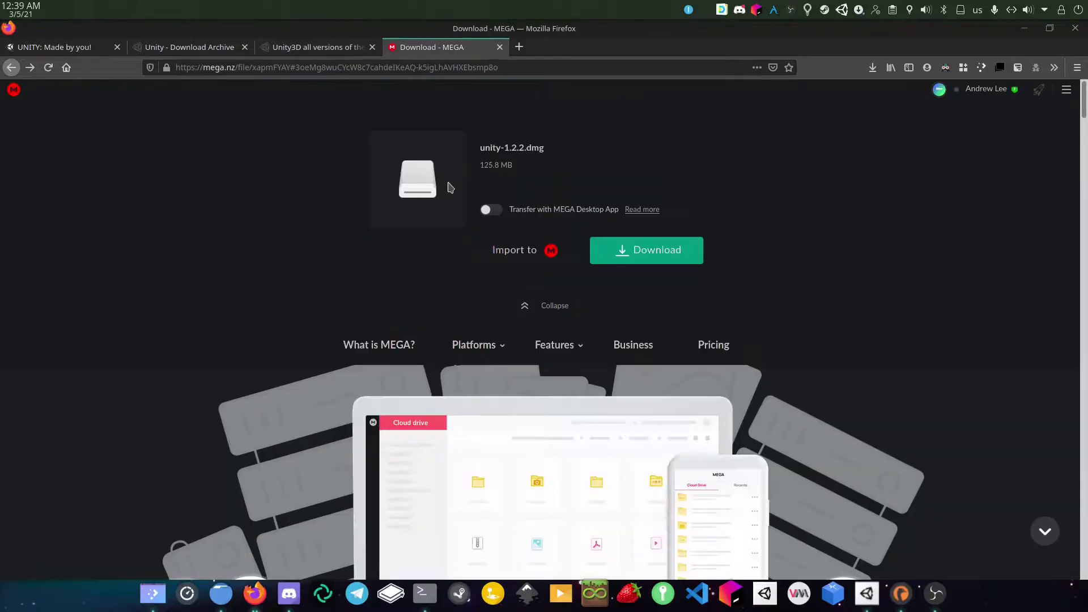
pyautogui.click(329, 51)
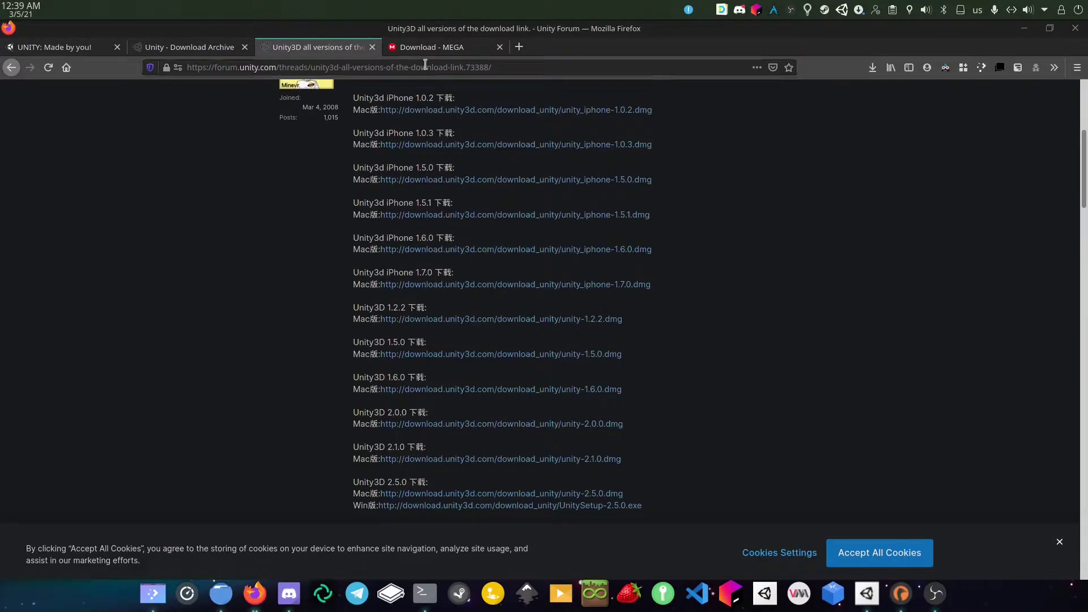
pyautogui.click(442, 49)
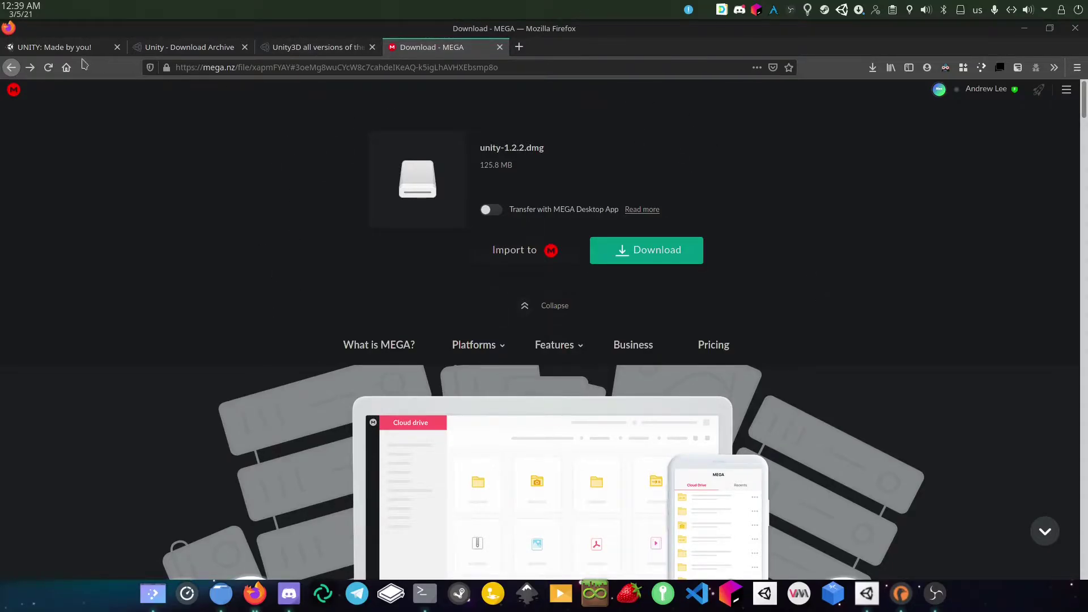
pyautogui.click(55, 47)
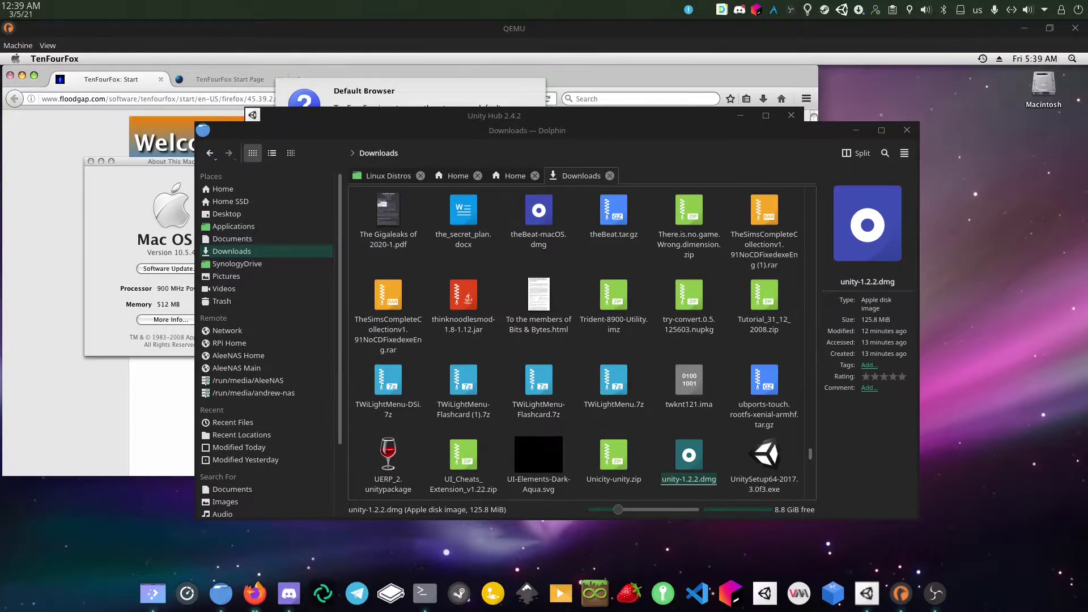
# Step: In the Mac OS X 10.5.4 guest, choose 'Not now' on making TenFourFox the default browser
pyautogui.click(632, 31)
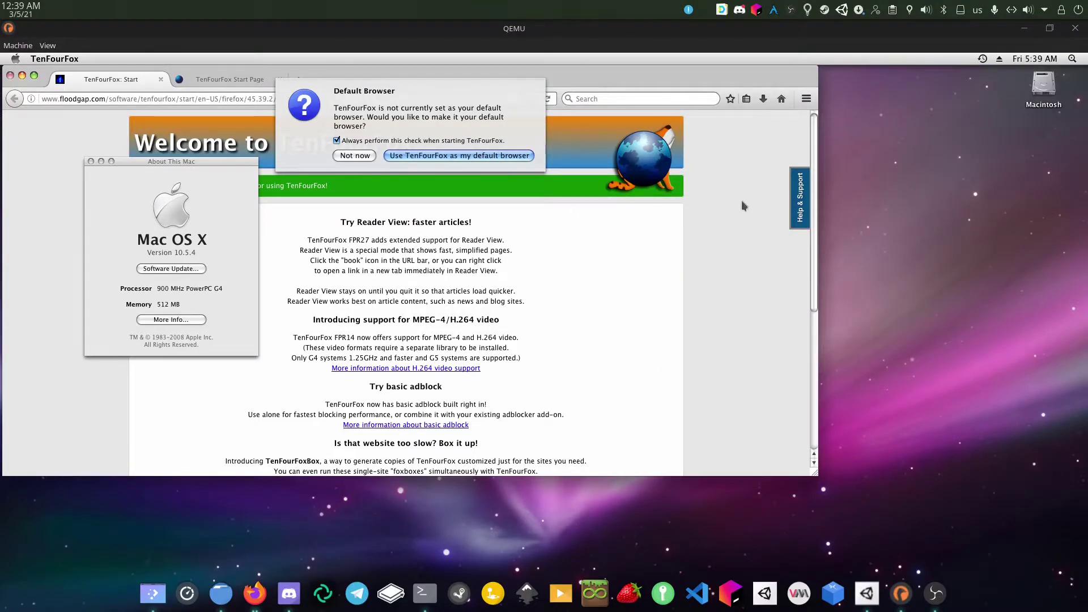
pyautogui.click(370, 455)
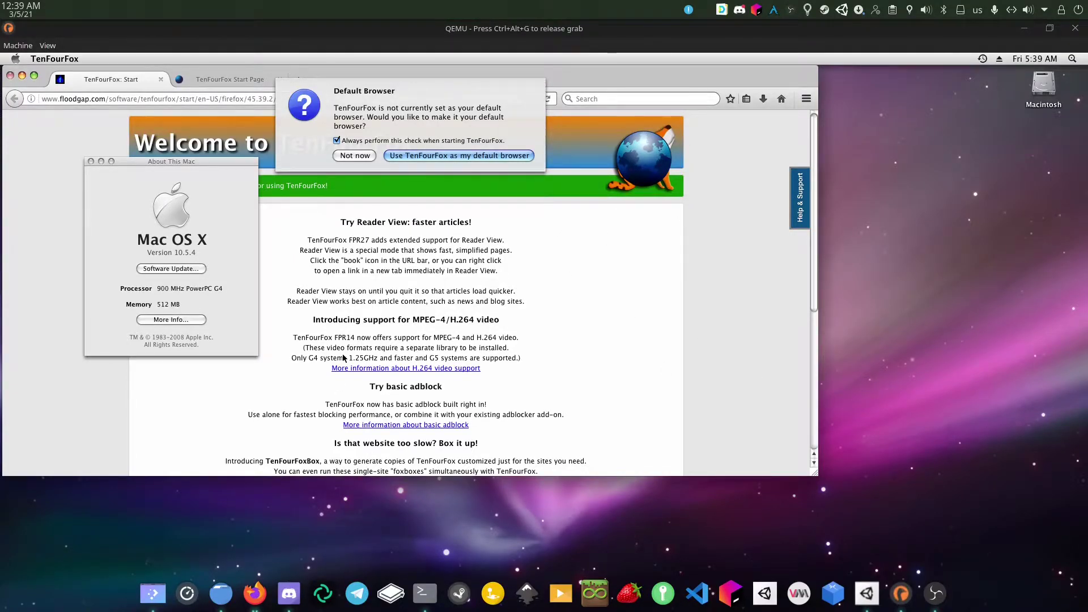
pyautogui.click(355, 155)
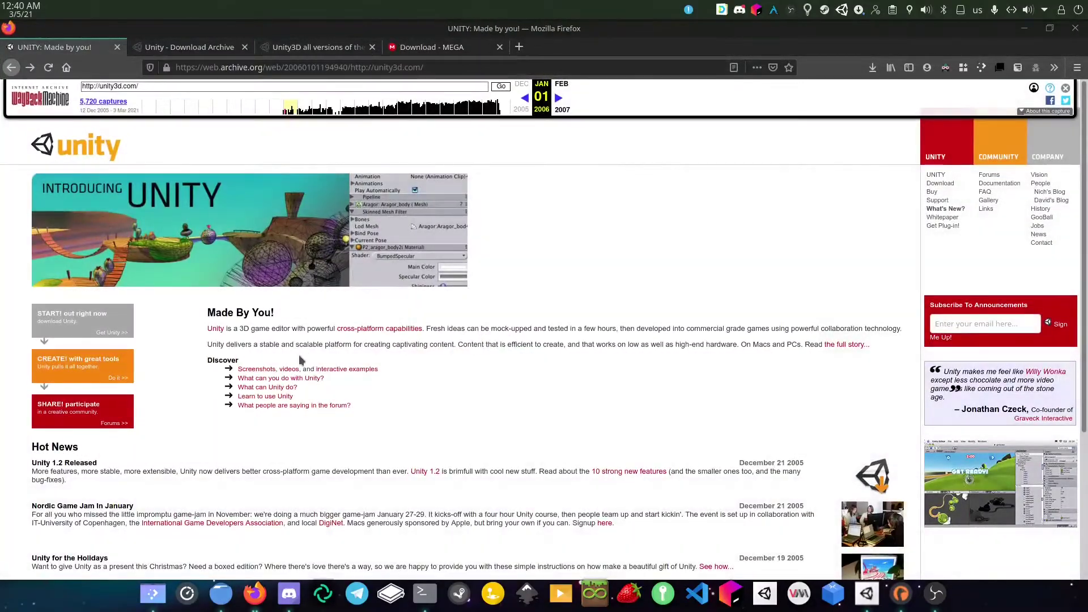
# Step: Highlight the Mac OS X 10.3 and graphics card lines under System Requirements on the archived download page
pyautogui.scroll(-3, 158, 480)
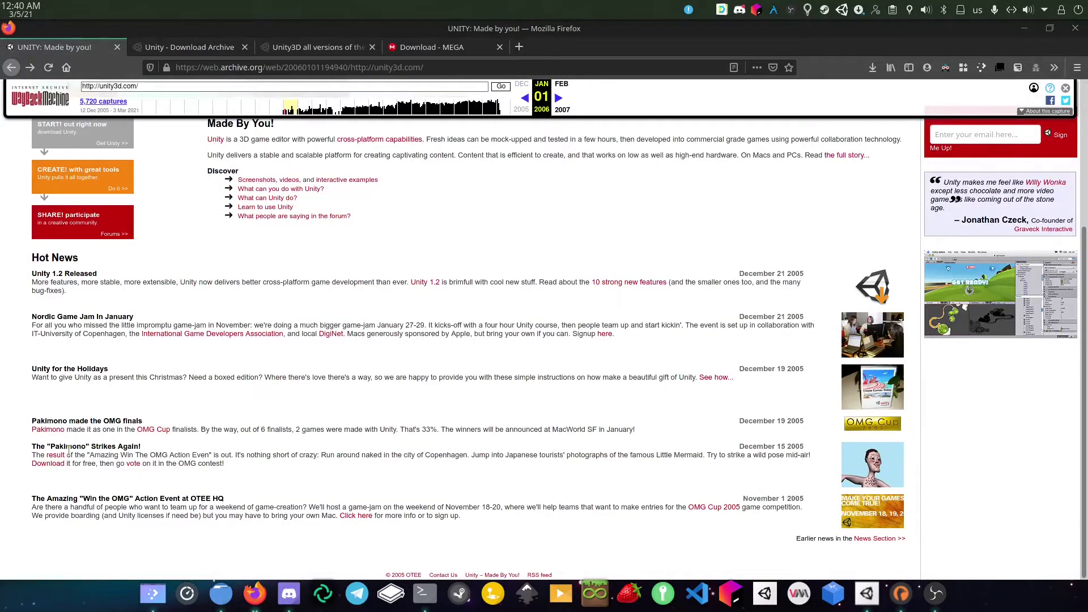
pyautogui.scroll(3, 77, 446)
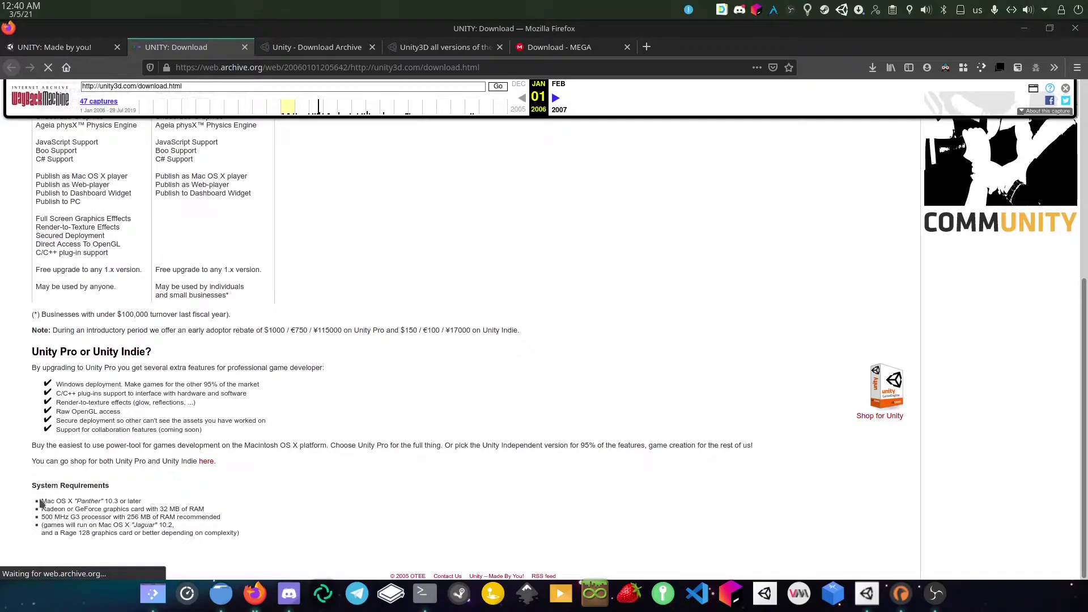
pyautogui.moveTo(42, 501); pyautogui.dragTo(151, 505)
pyautogui.click(84, 518)
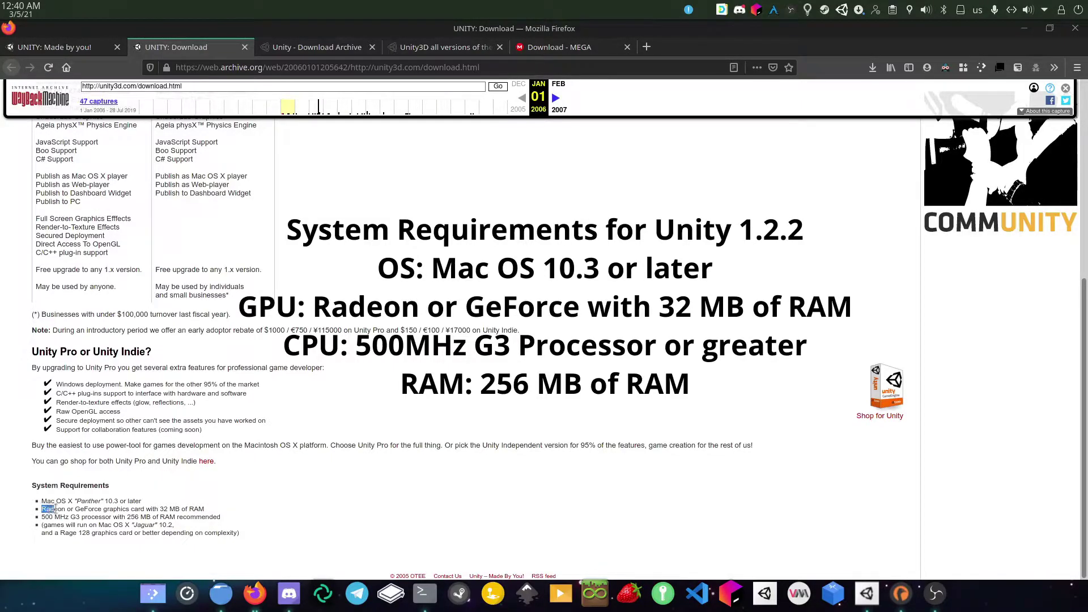
pyautogui.moveTo(58, 508); pyautogui.dragTo(195, 517)
pyautogui.click(201, 518)
pyautogui.click(182, 519)
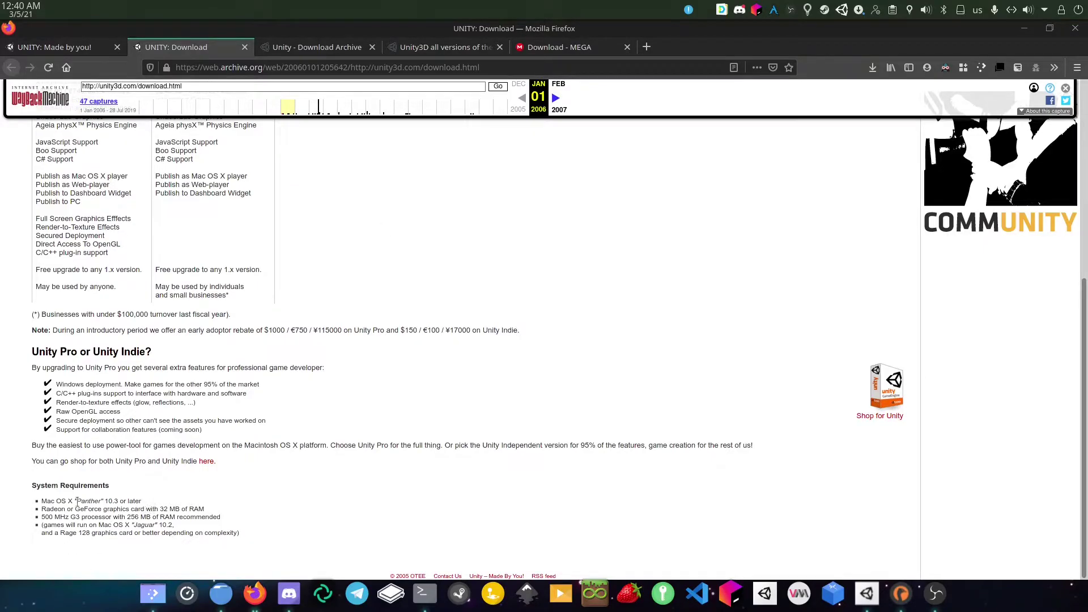
# Step: Reselect and clear the requirements highlight, then return to the QEMU window
pyautogui.moveTo(37, 505)
pyautogui.mouseDown()
pyautogui.moveTo(218, 521)
pyautogui.moveTo(211, 533)
pyautogui.moveTo(142, 508)
pyautogui.moveTo(38, 501)
pyautogui.mouseUp()
pyautogui.click(213, 548)
pyautogui.click(234, 515)
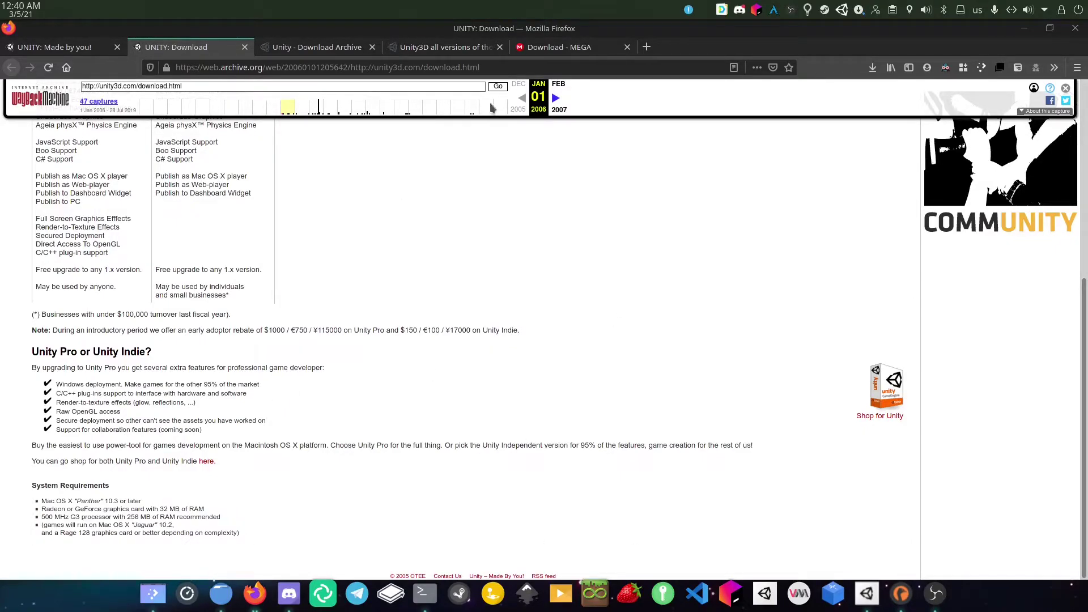
pyautogui.hotkey('alt', 'Tab')
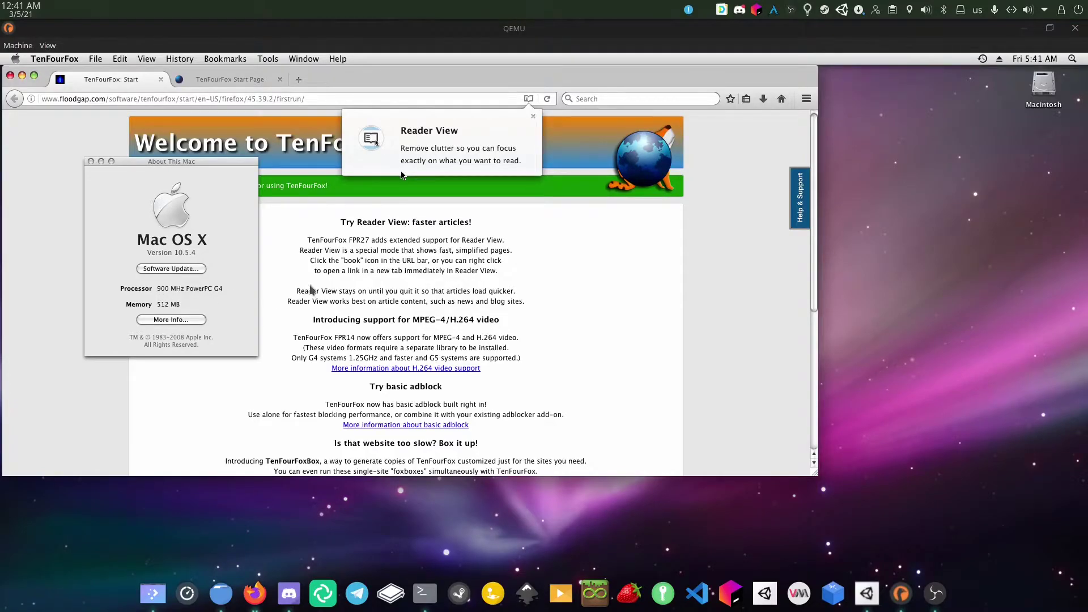
# Step: Close About This Mac in the Leopard guest and run QEMU full screen
pyautogui.click(348, 270)
pyautogui.click(112, 190)
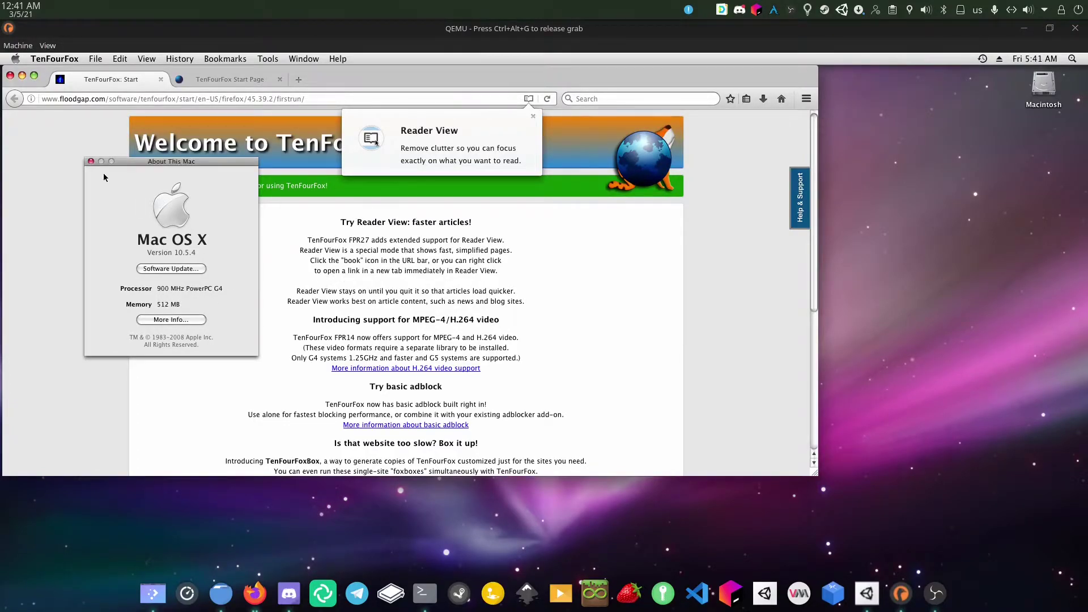
pyautogui.click(91, 162)
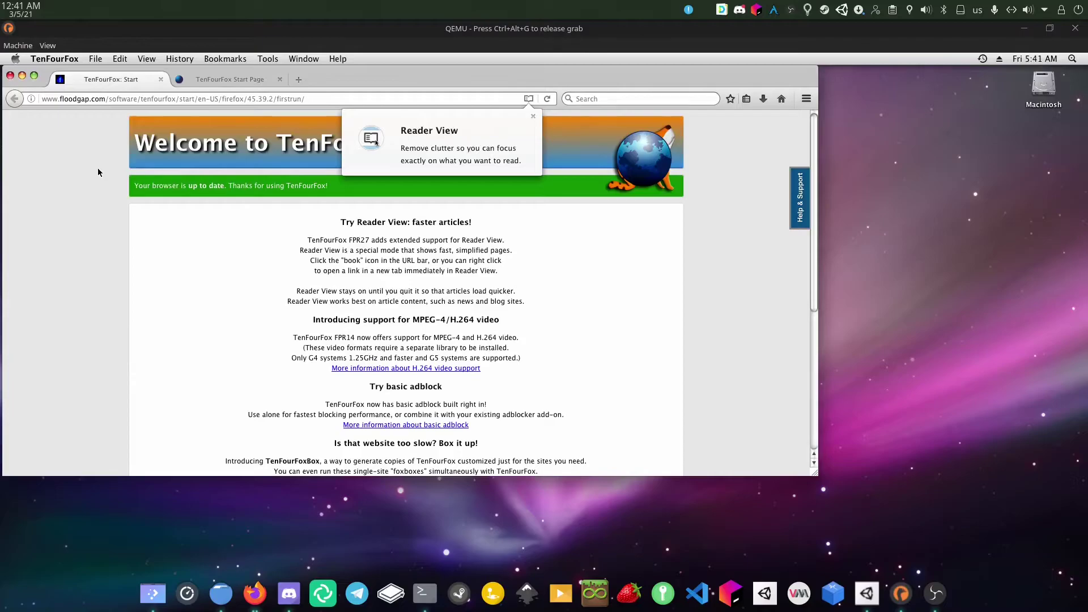
pyautogui.hotkey('ctrl', 'alt', 'f')
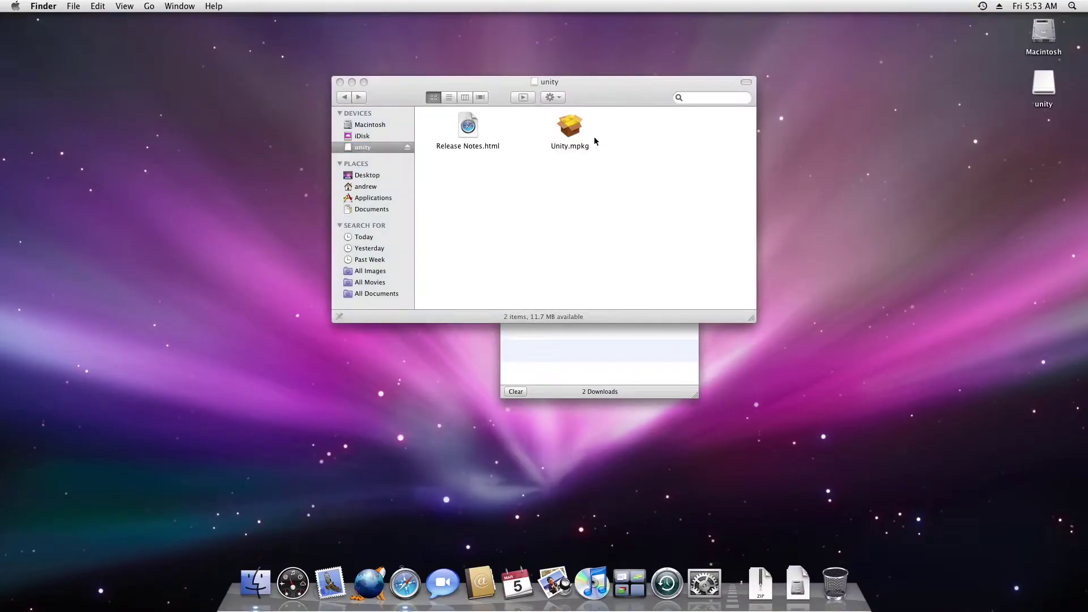
# Step: Launch the Unity.mpkg installer package from the mounted unity disk image
pyautogui.moveTo(579, 95); pyautogui.dragTo(555, 102)
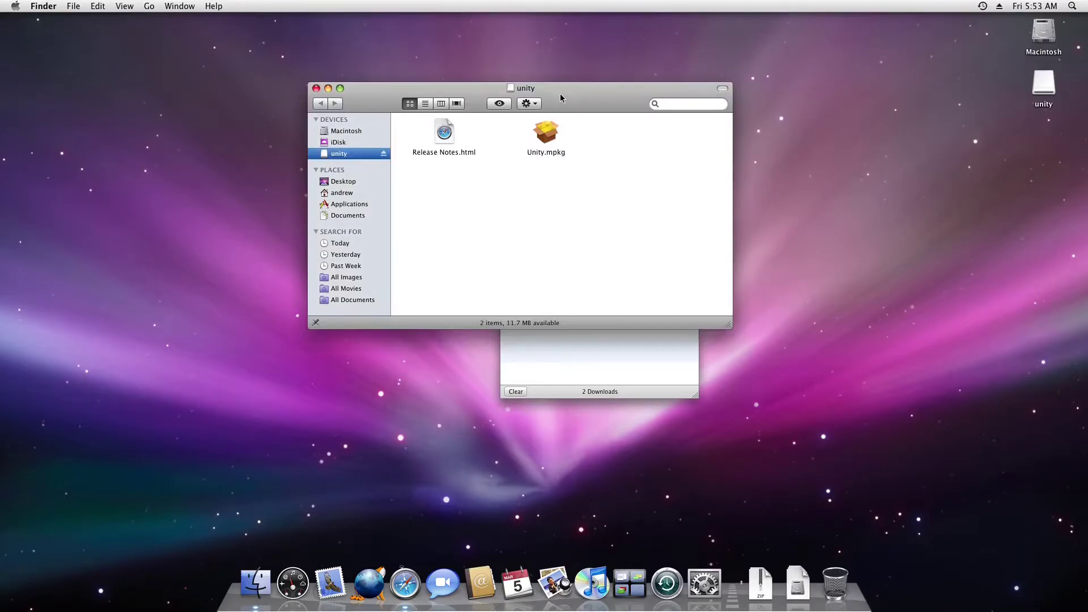
pyautogui.click(547, 135)
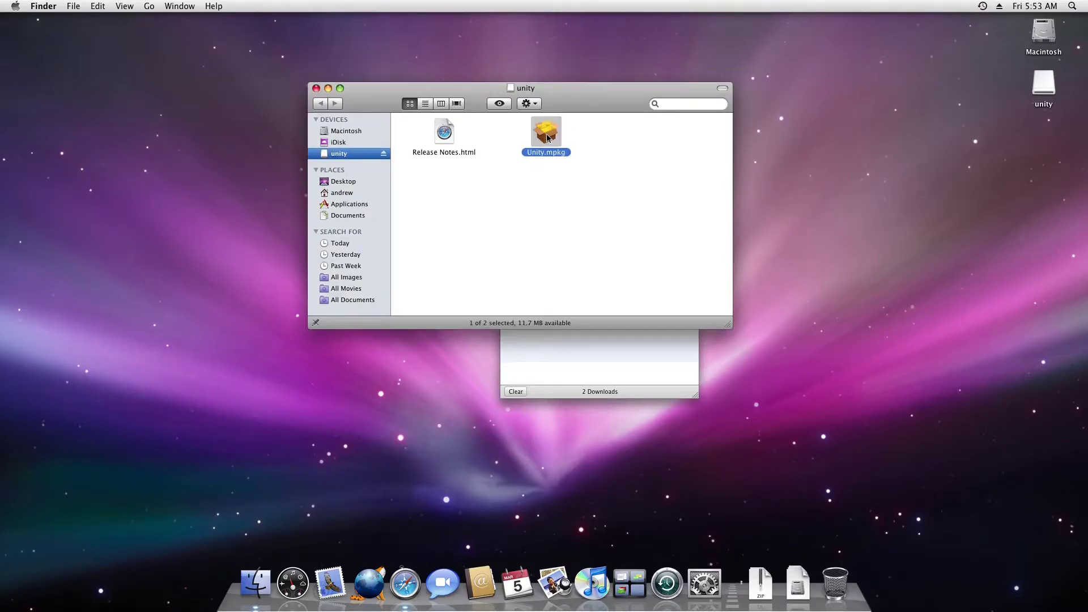
pyautogui.doubleClick(548, 138)
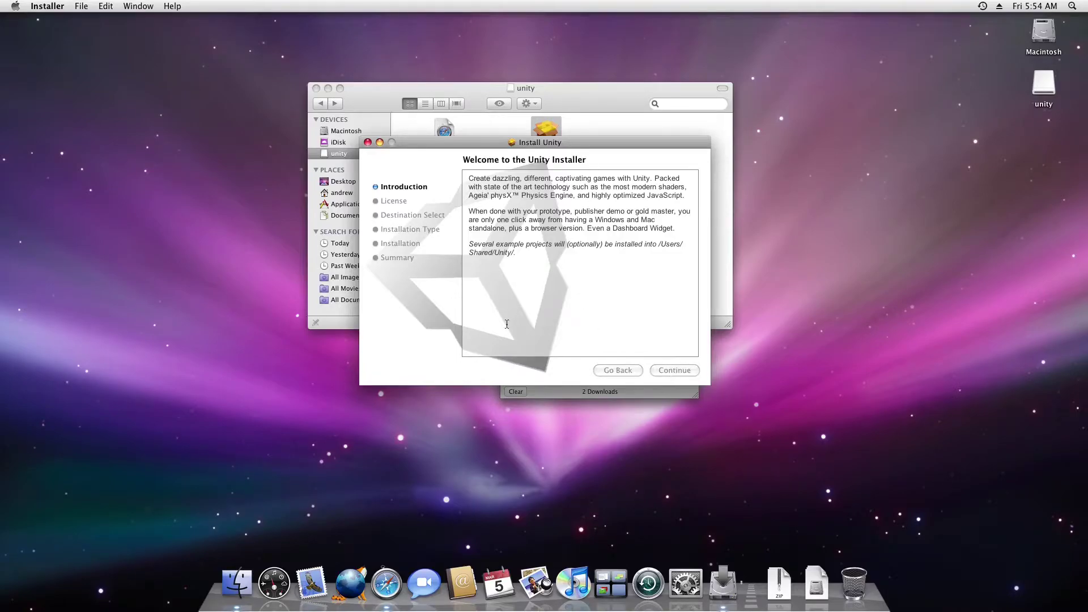
# Step: Proceed past the welcome page, allow the package's check program, and agree to the license
pyautogui.click(668, 373)
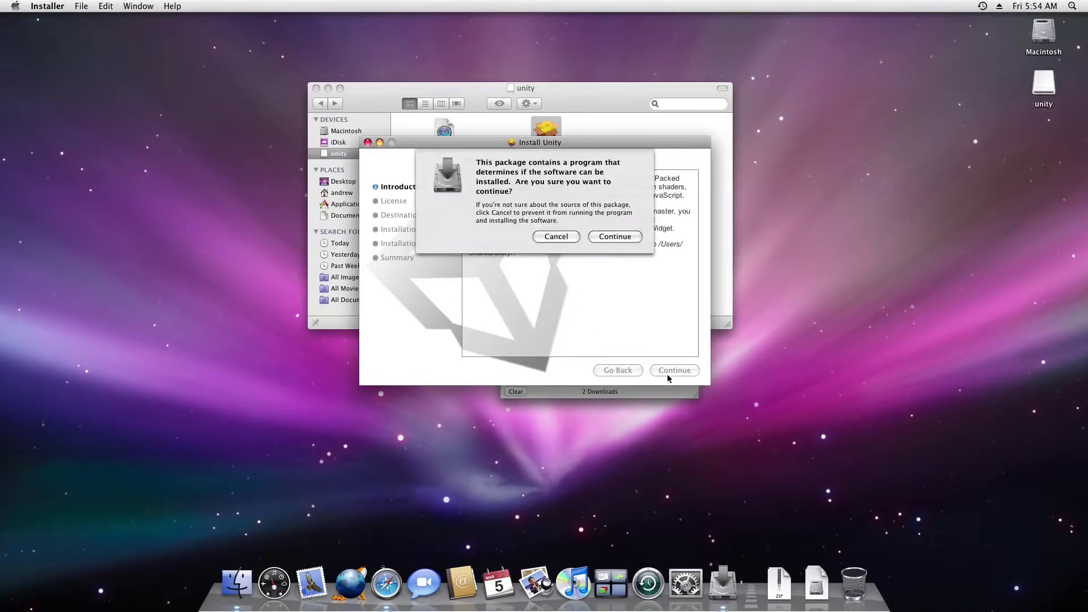
pyautogui.click(603, 238)
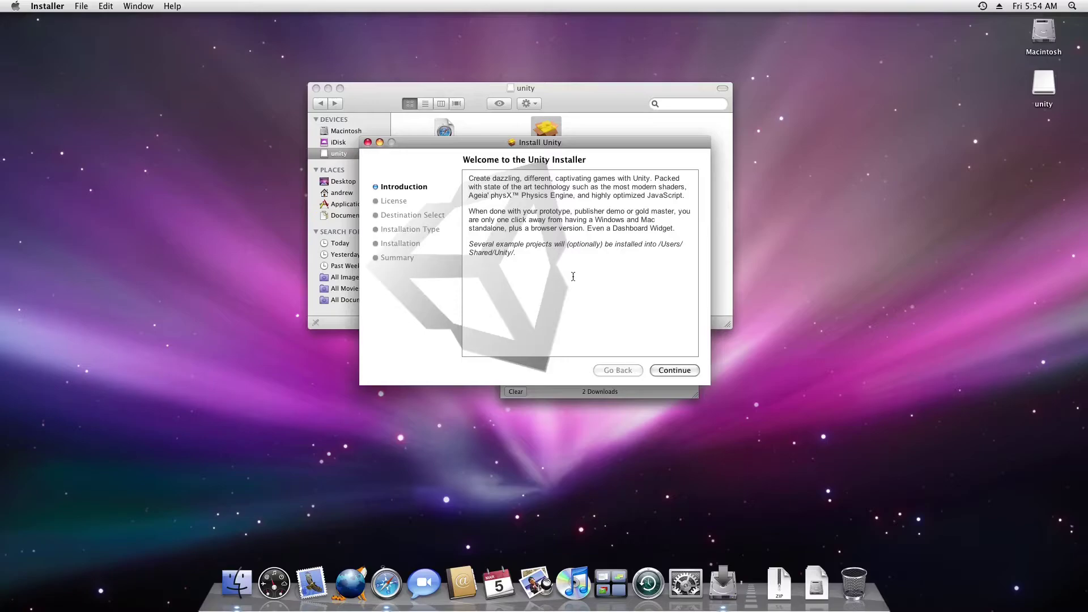
pyautogui.click(674, 375)
pyautogui.click(675, 371)
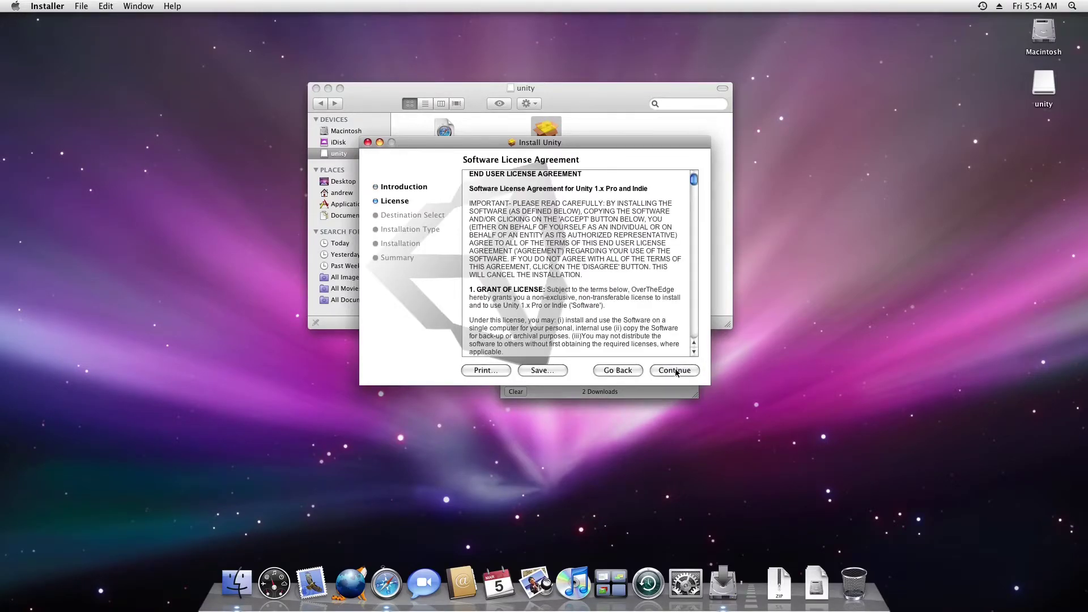
pyautogui.click(674, 371)
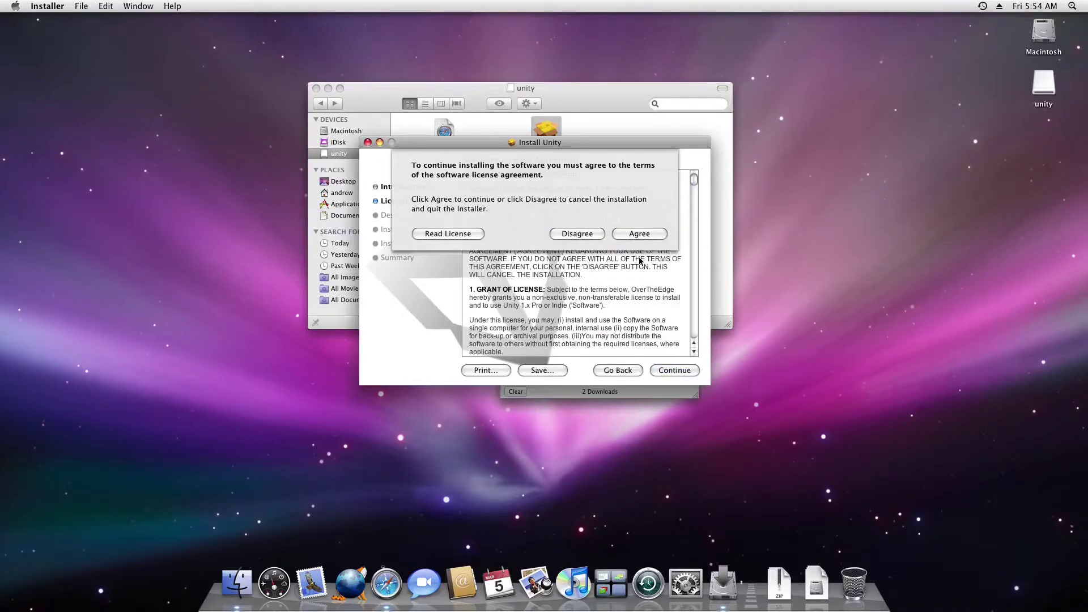
pyautogui.click(639, 237)
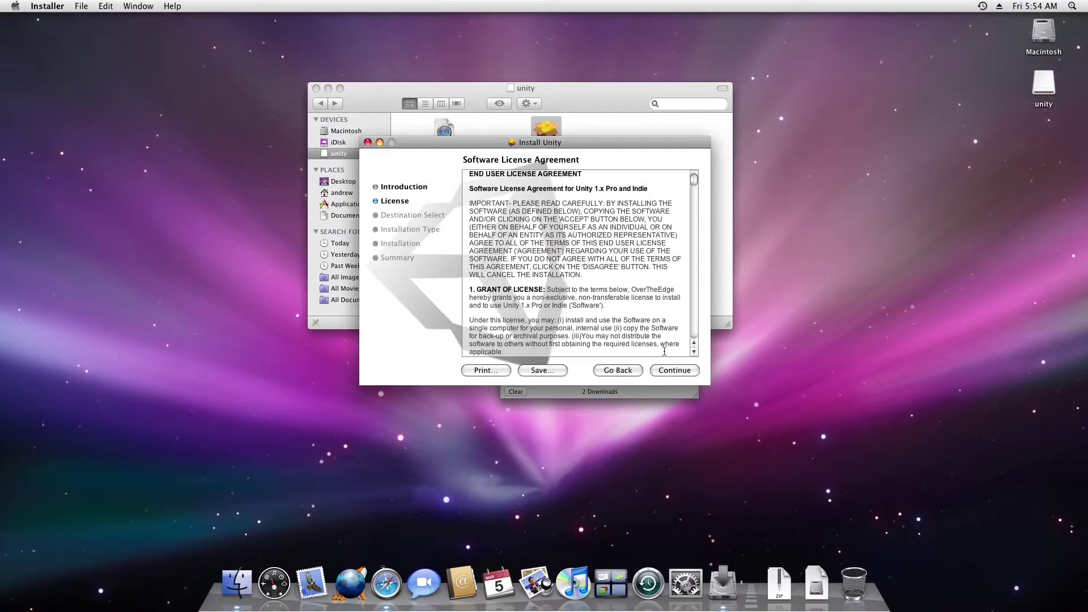
# Step: Choose Macintosh as the destination and start the 276 MB Standard Install of Unity
pyautogui.click(669, 370)
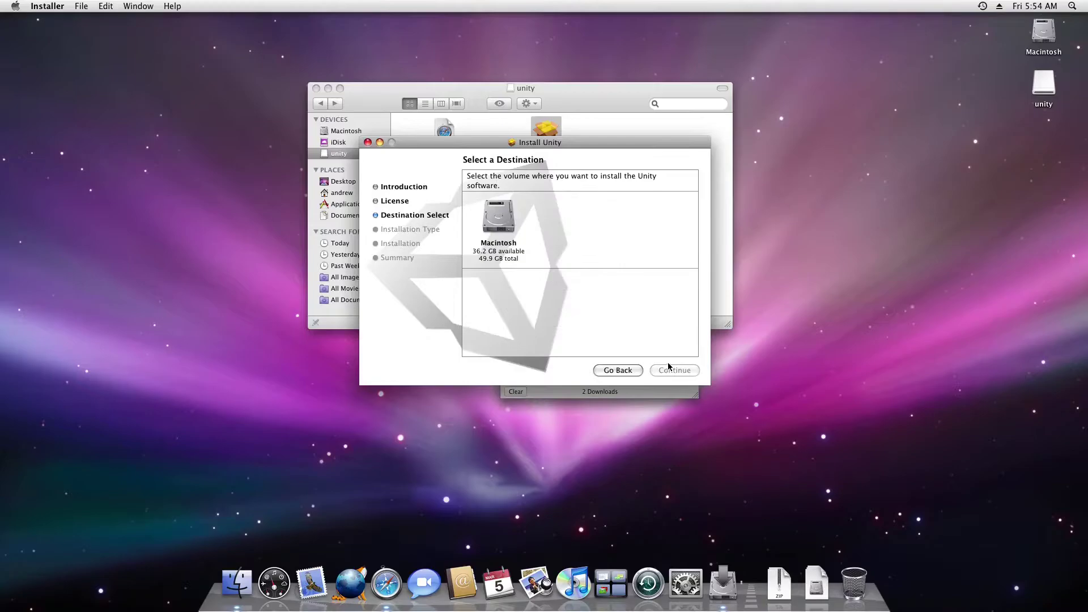
pyautogui.click(501, 214)
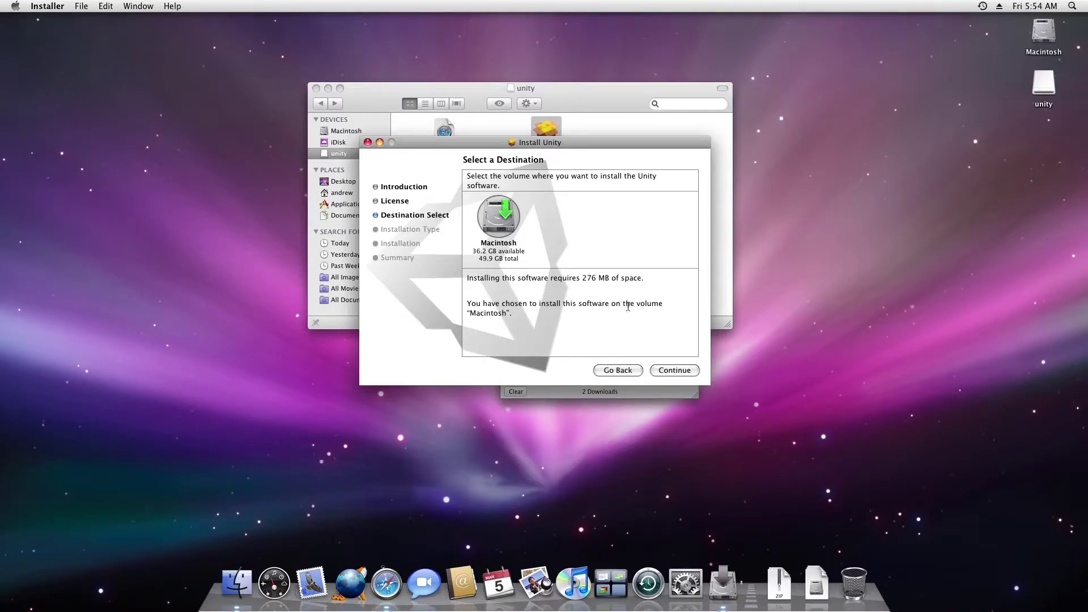
pyautogui.click(677, 370)
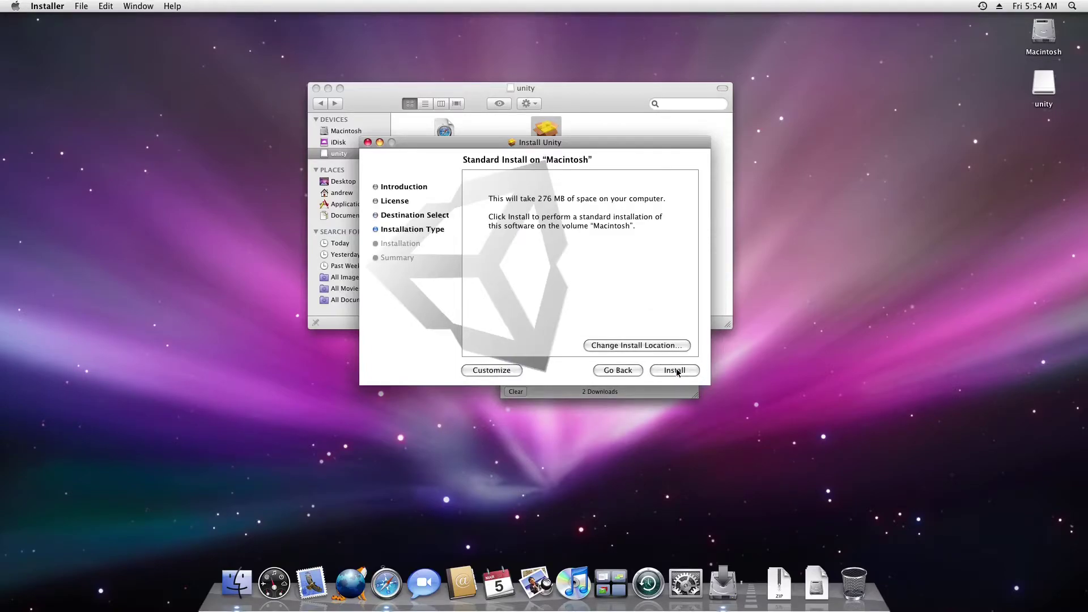
pyautogui.click(677, 371)
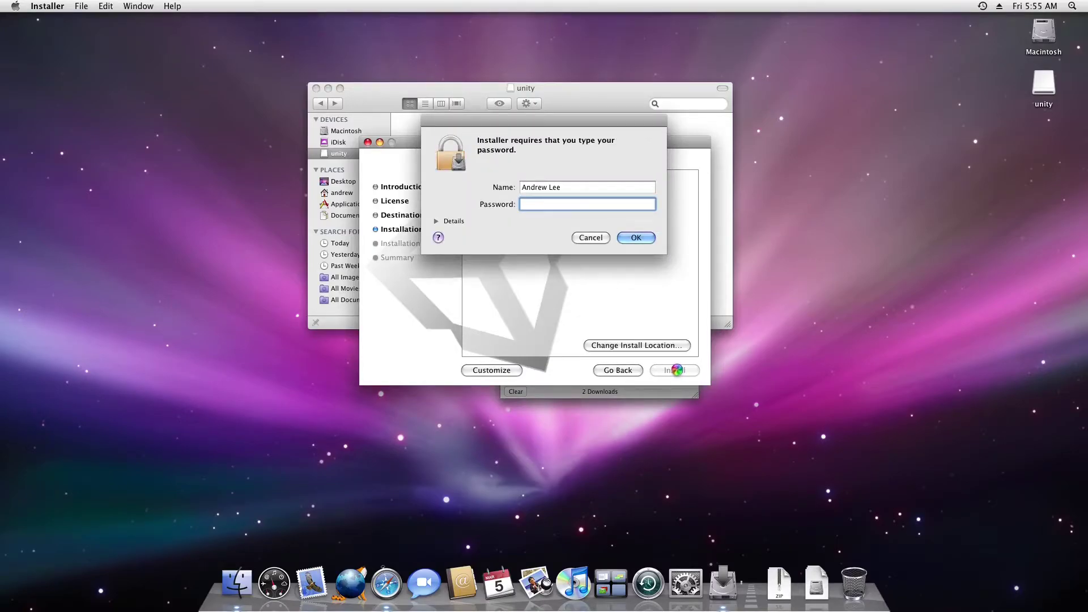
# Step: Enter the admin password to authorise the Unity install and let it run to Finishing Installation
pyautogui.write('********')
pyautogui.press('Return')
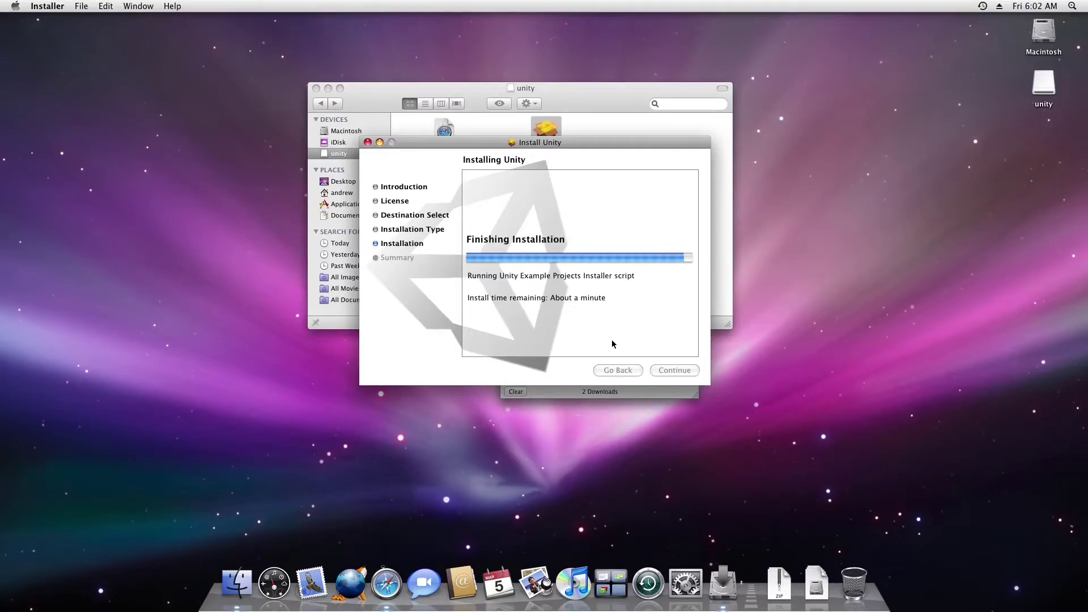
pyautogui.moveTo(439, 387); pyautogui.dragTo(447, 387)
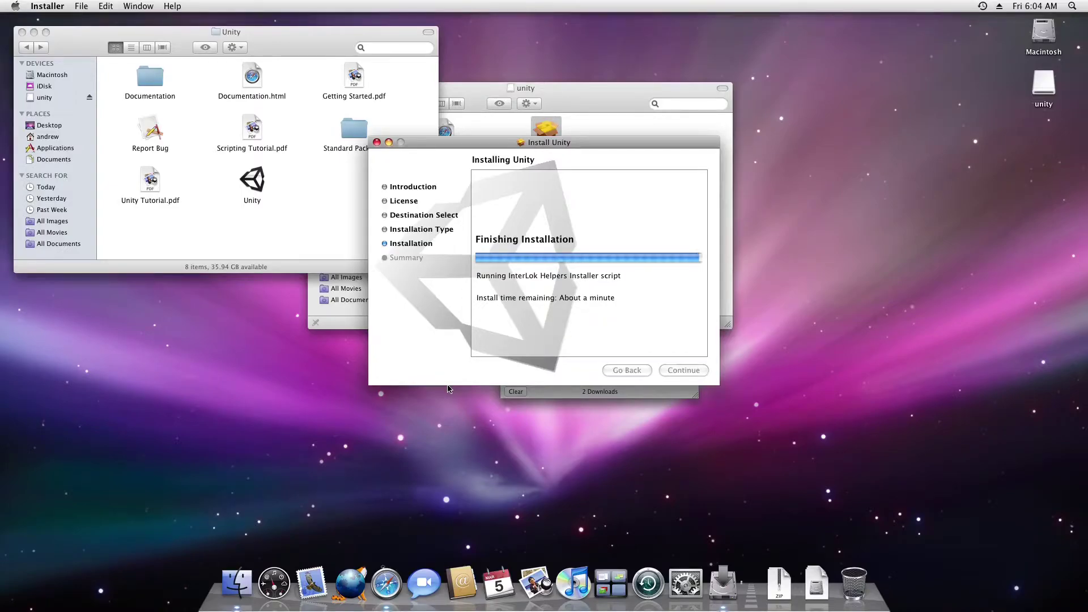
# Step: Quit the Installer, agree to restart Safari for the Unity Player, and launch Unity from Finder
pyautogui.press('Return')
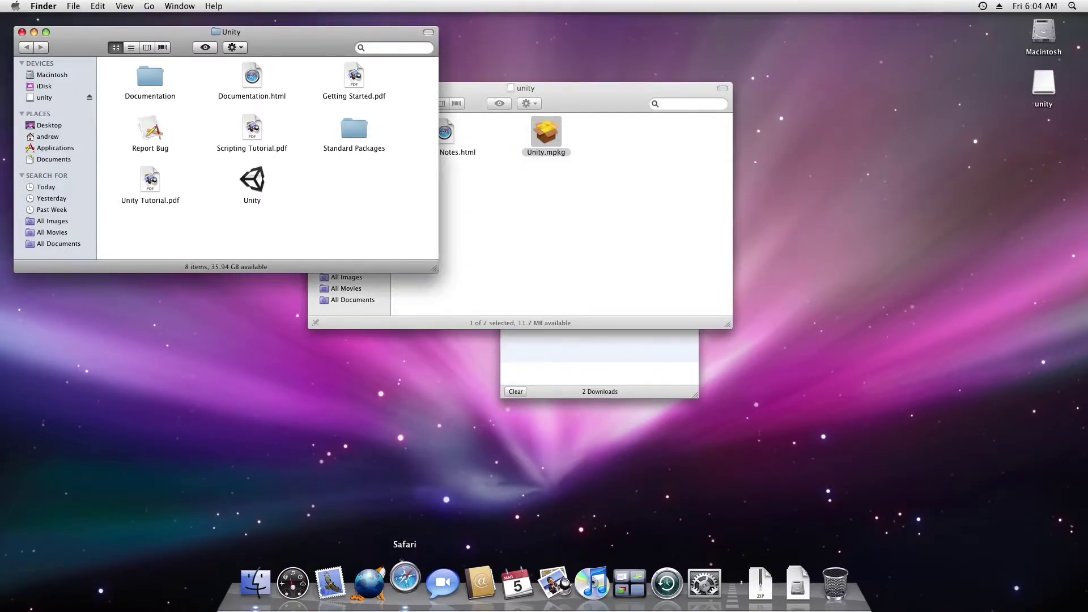
pyautogui.click(407, 582)
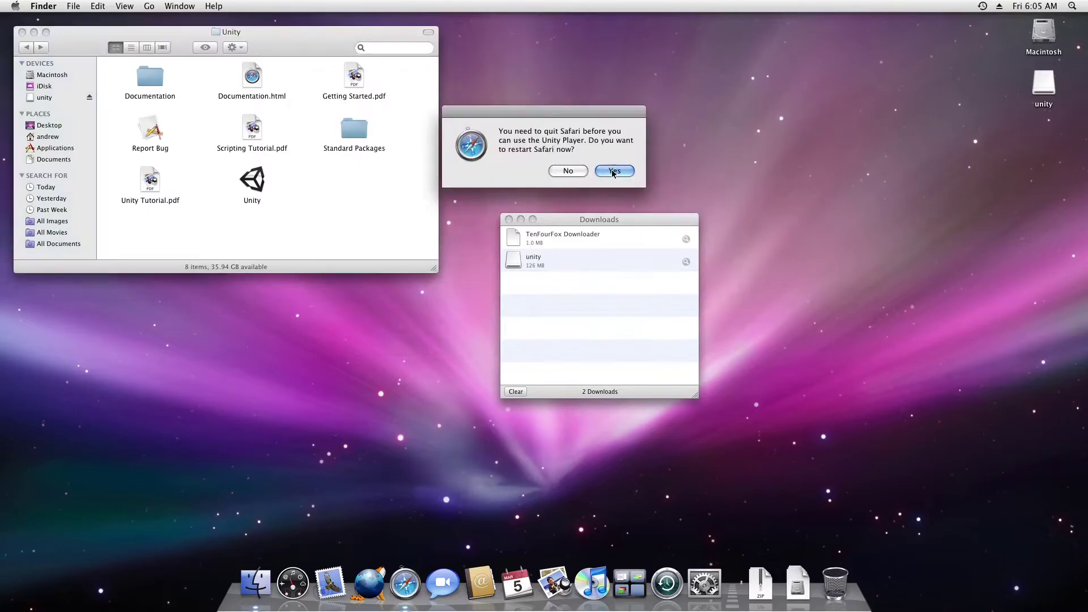
pyautogui.click(614, 171)
pyautogui.doubleClick(252, 180)
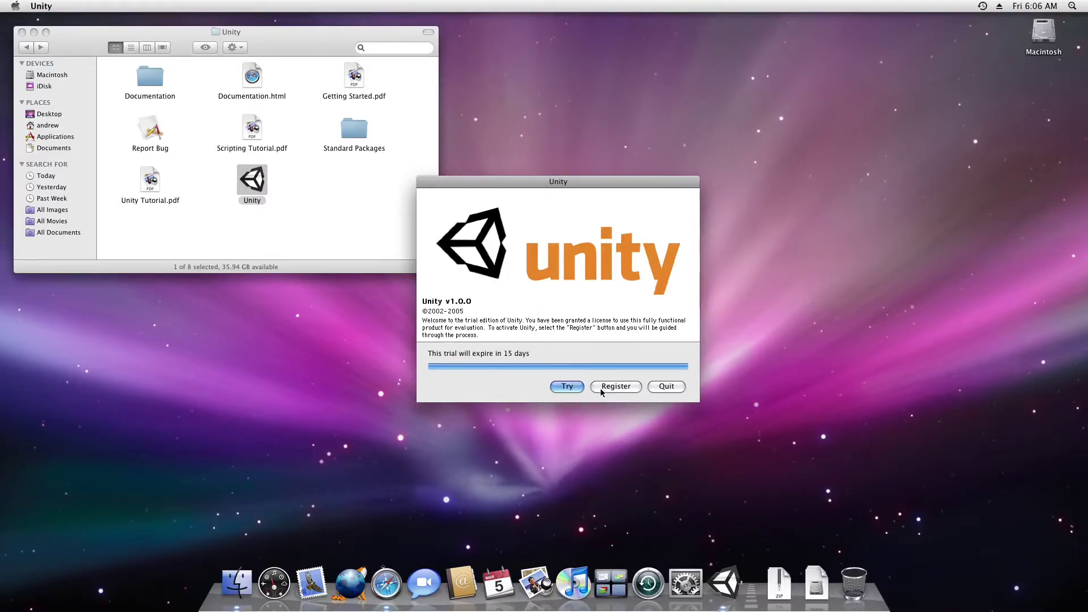
# Step: Start Unity in trial mode so the editor loads the Physics Demo's car playground.unity scene
pyautogui.click(566, 387)
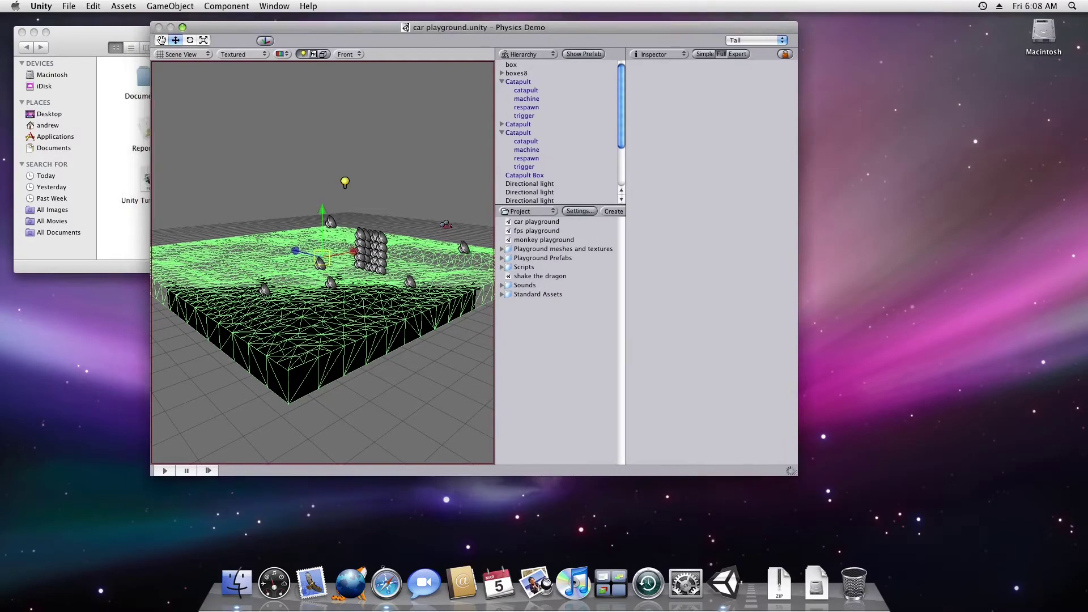
# Step: Reposition the Unity editor and Welcome to Unity windows lower and right over the car playground scene
pyautogui.moveTo(455, 30); pyautogui.dragTo(475, 44)
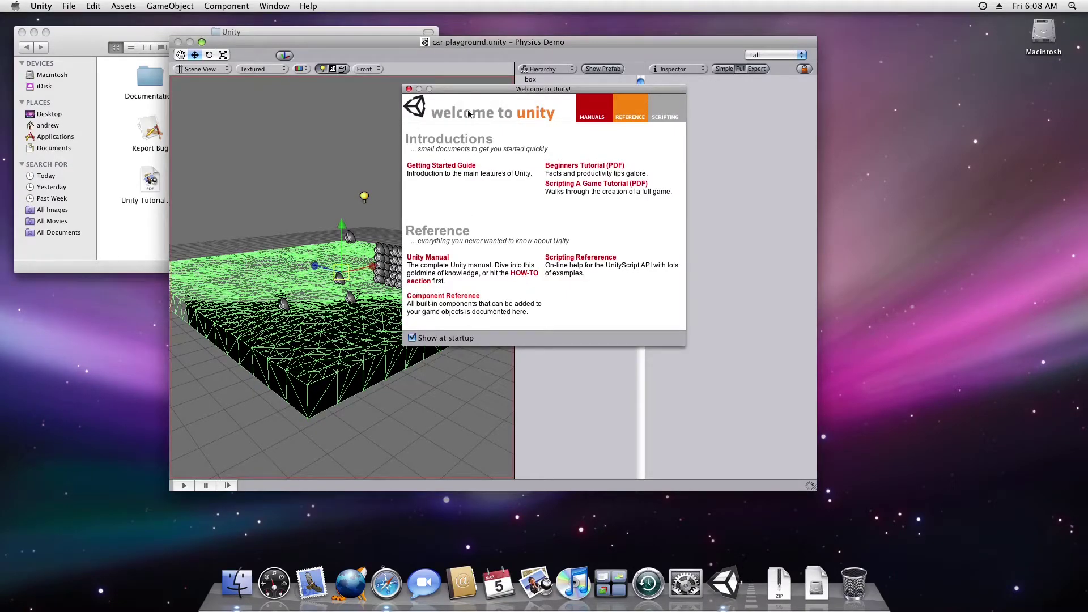
pyautogui.click(127, 231)
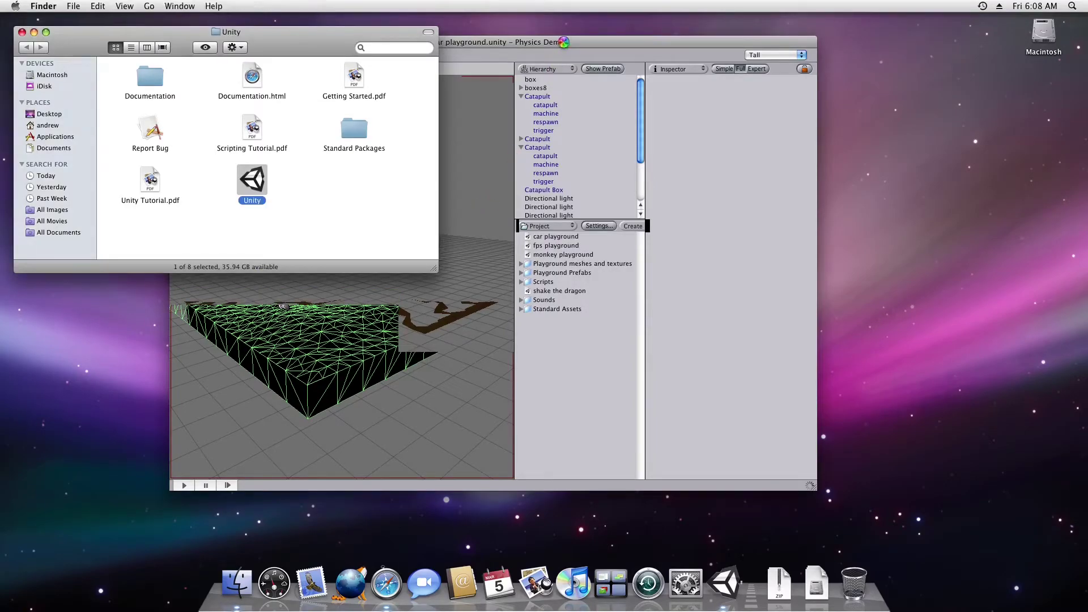
pyautogui.click(522, 107)
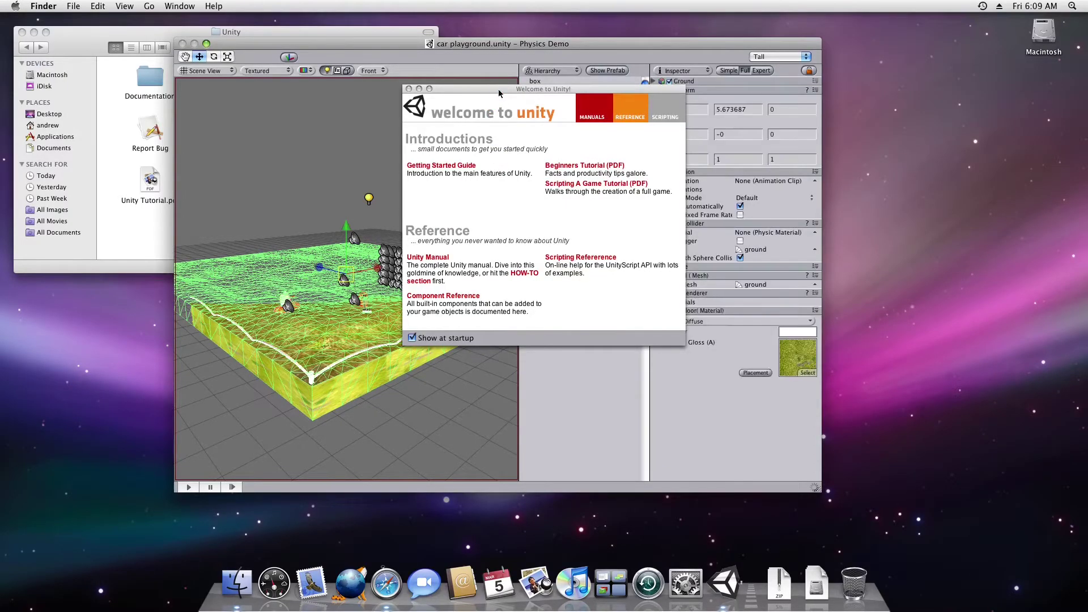
pyautogui.moveTo(499, 93); pyautogui.dragTo(519, 115)
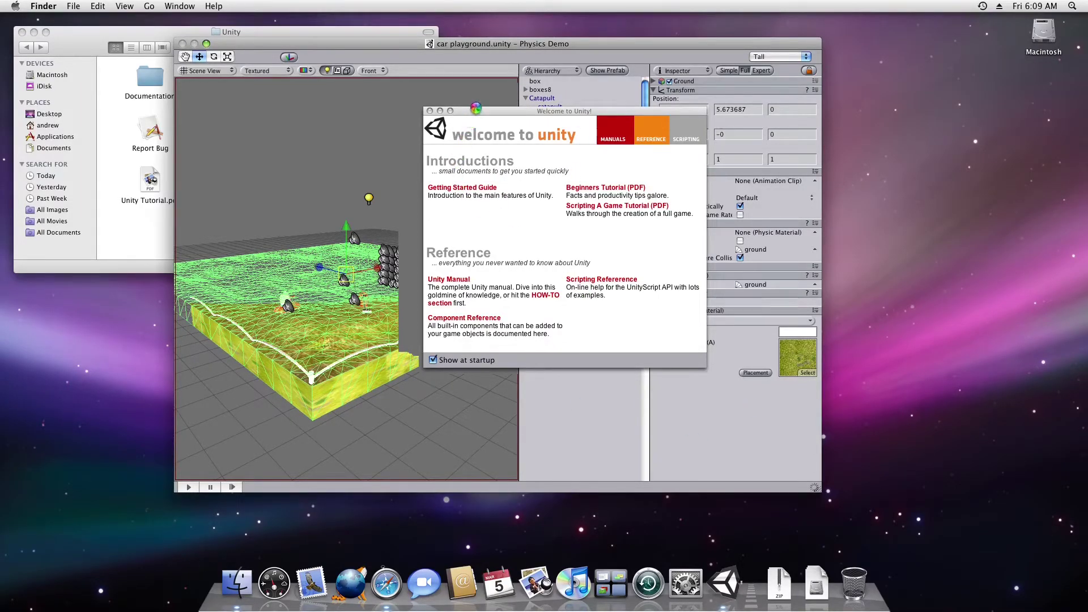
pyautogui.moveTo(475, 111); pyautogui.dragTo(470, 135)
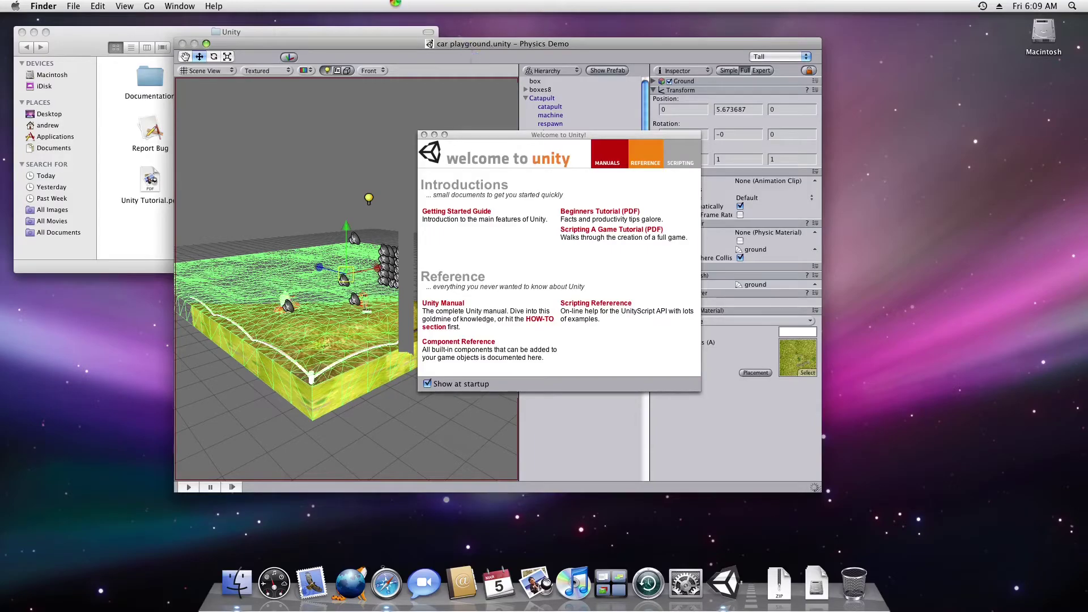
pyautogui.click(150, 236)
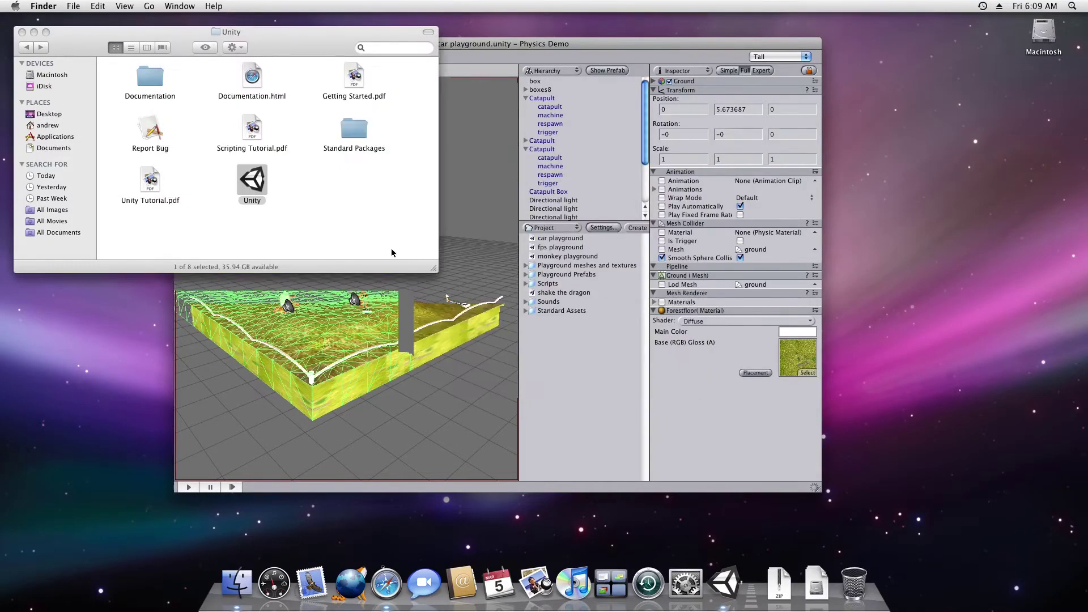
pyautogui.click(515, 334)
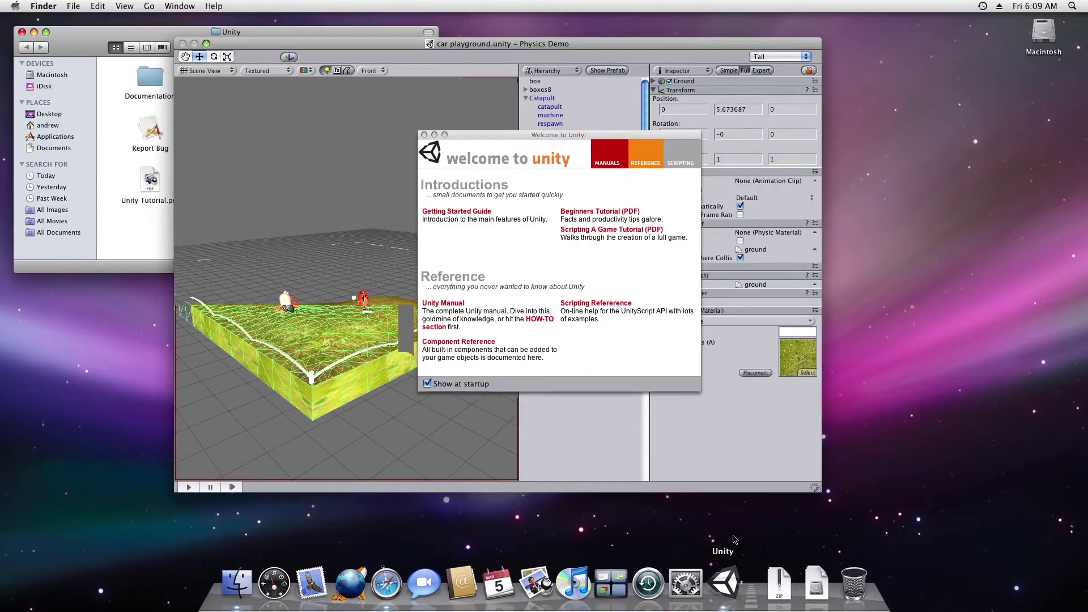
# Step: Dismiss the not-responding Unity Dock menu, leaving the project's Scripts folder shown in Finder
pyautogui.rightClick(726, 581)
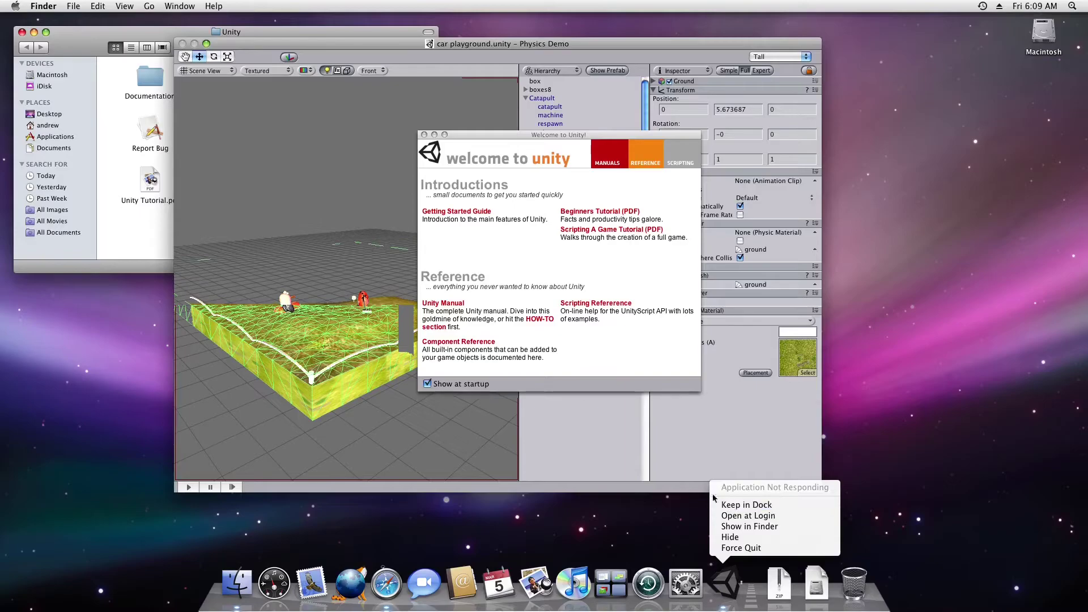
pyautogui.click(590, 182)
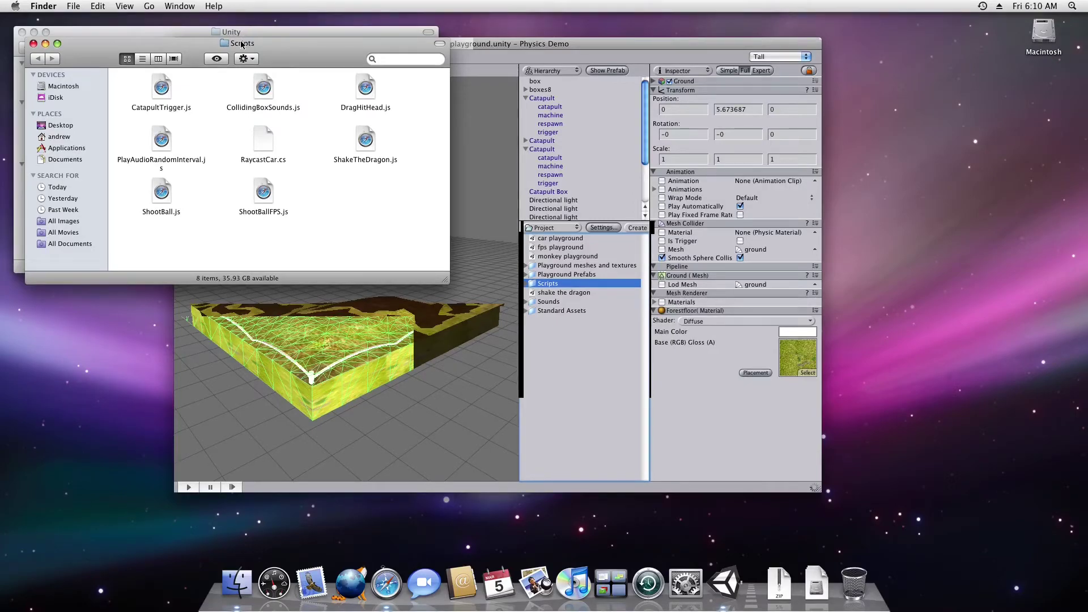
# Step: Move the Scripts folder window aside, then close it
pyautogui.moveTo(242, 44); pyautogui.dragTo(261, 102)
pyautogui.moveTo(355, 304); pyautogui.dragTo(264, 247)
pyautogui.click(415, 290)
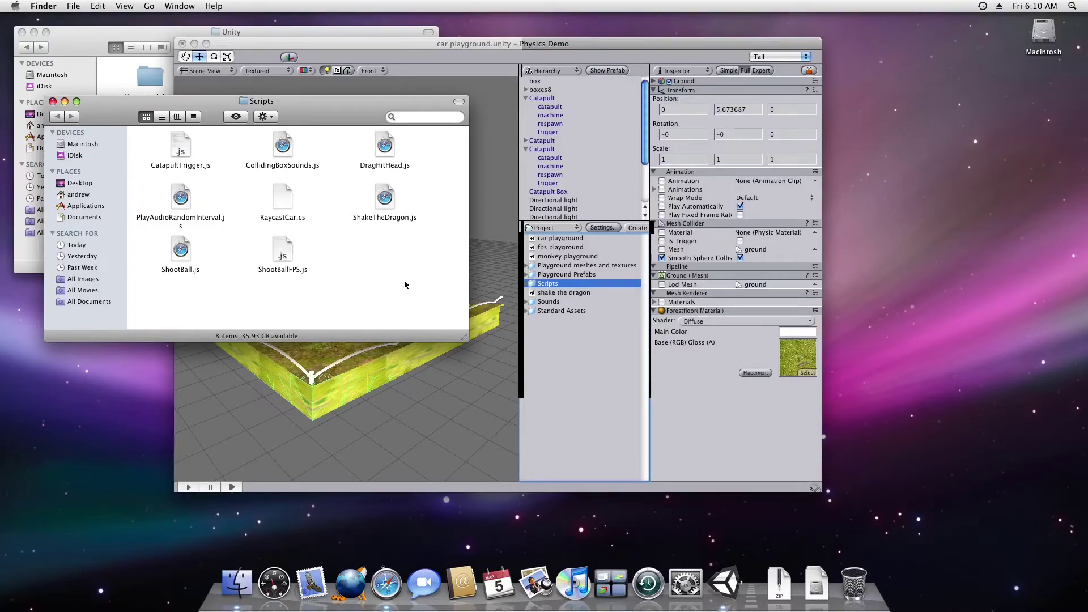
pyautogui.click(52, 102)
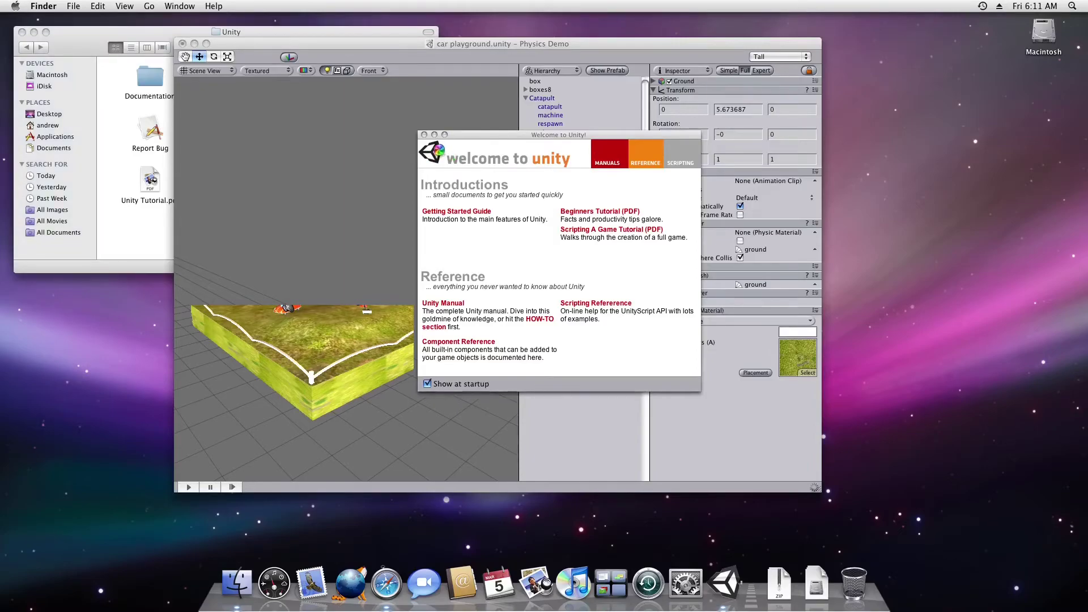
# Step: Open Documentation.html from the Unity folder in Safari
pyautogui.click(165, 218)
pyautogui.click(242, 80)
pyautogui.click(262, 81)
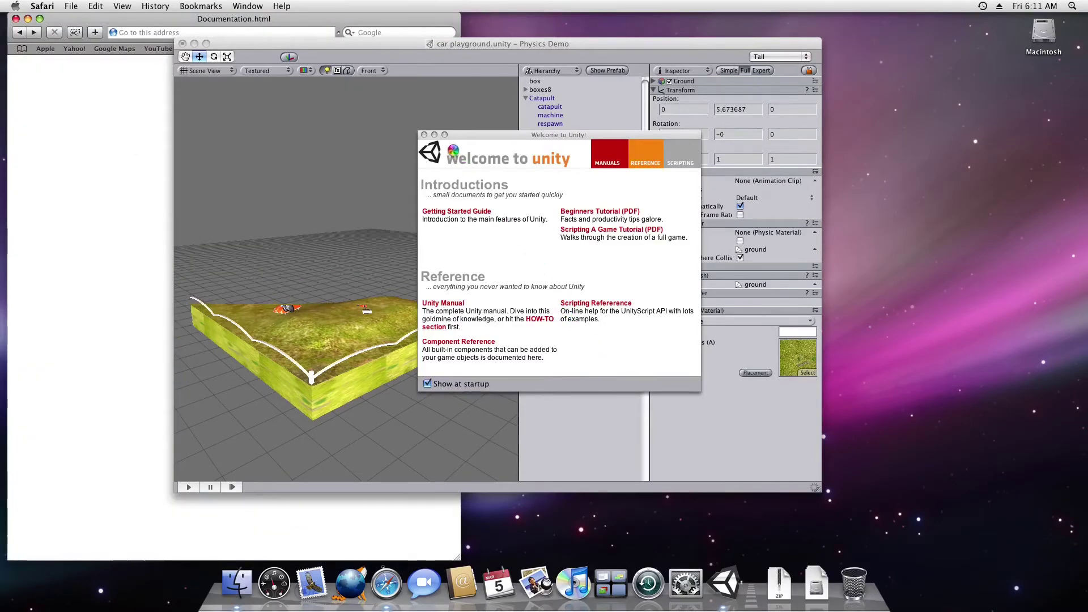
# Step: Force-quit the unresponsive Unity editor from its Dock menu, leaving the Welcome To Unity! page in Safari
pyautogui.moveTo(510, 135); pyautogui.dragTo(377, 160)
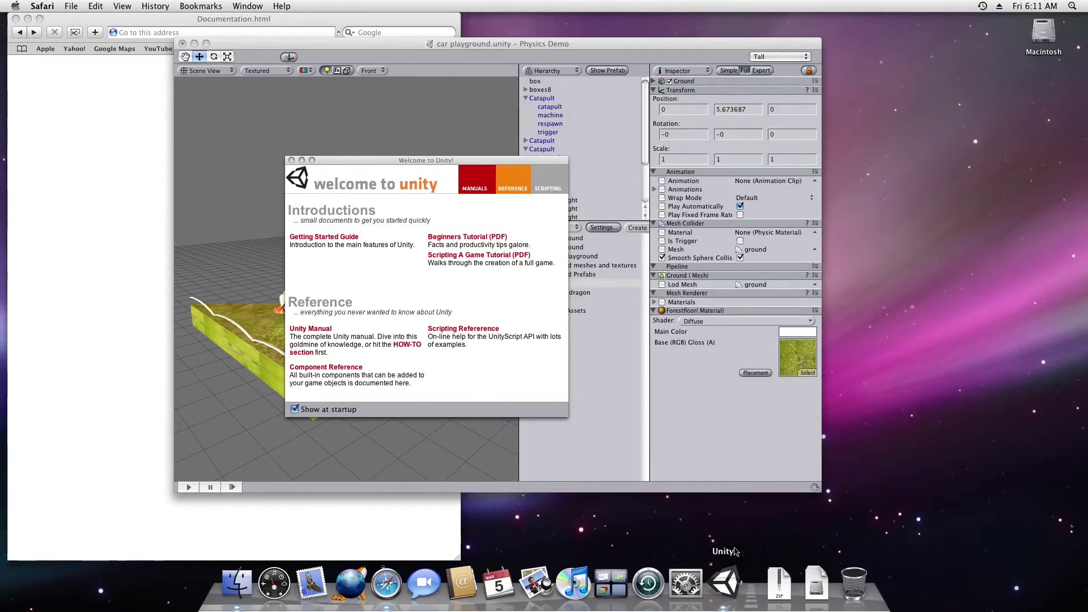
pyautogui.rightClick(725, 582)
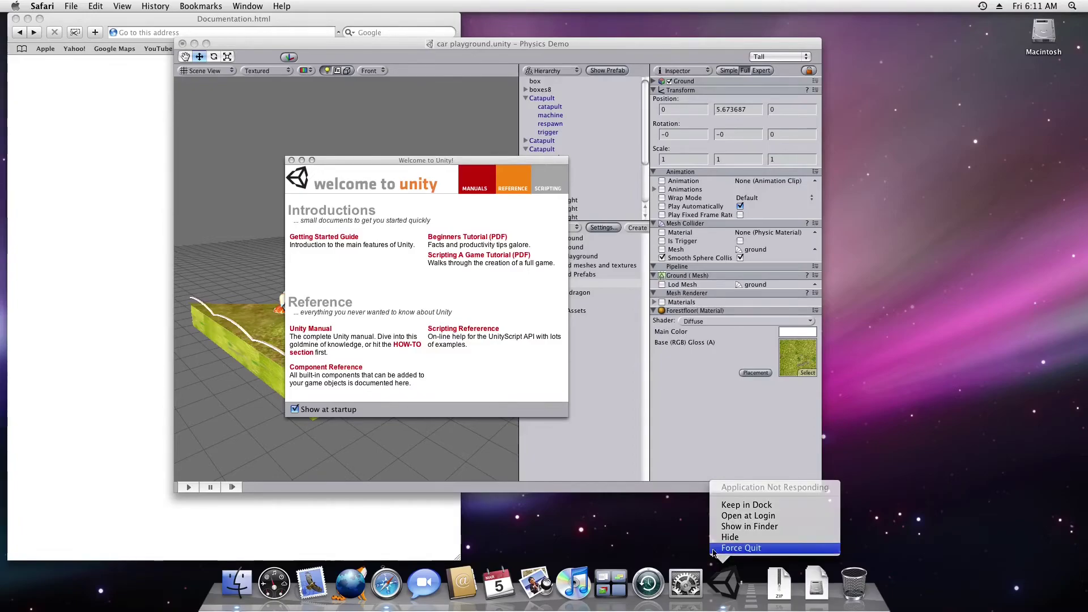
pyautogui.press('Escape')
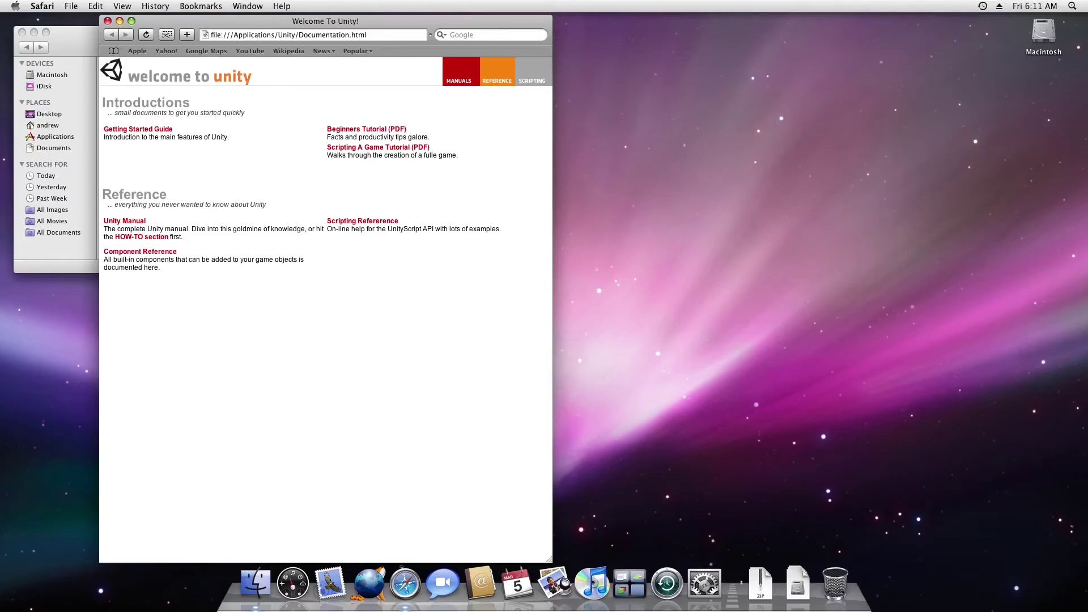
# Step: Open the Getting Started Guide and navigate via The Inspector page to its editor-interface page
pyautogui.click(153, 130)
pyautogui.moveTo(378, 22); pyautogui.dragTo(452, 21)
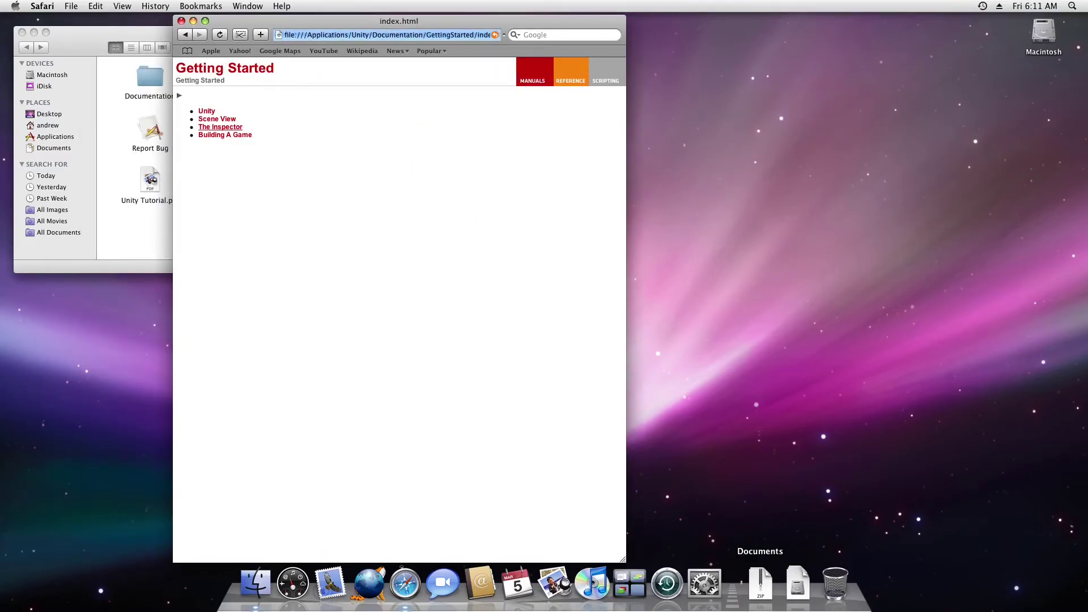
pyautogui.click(220, 127)
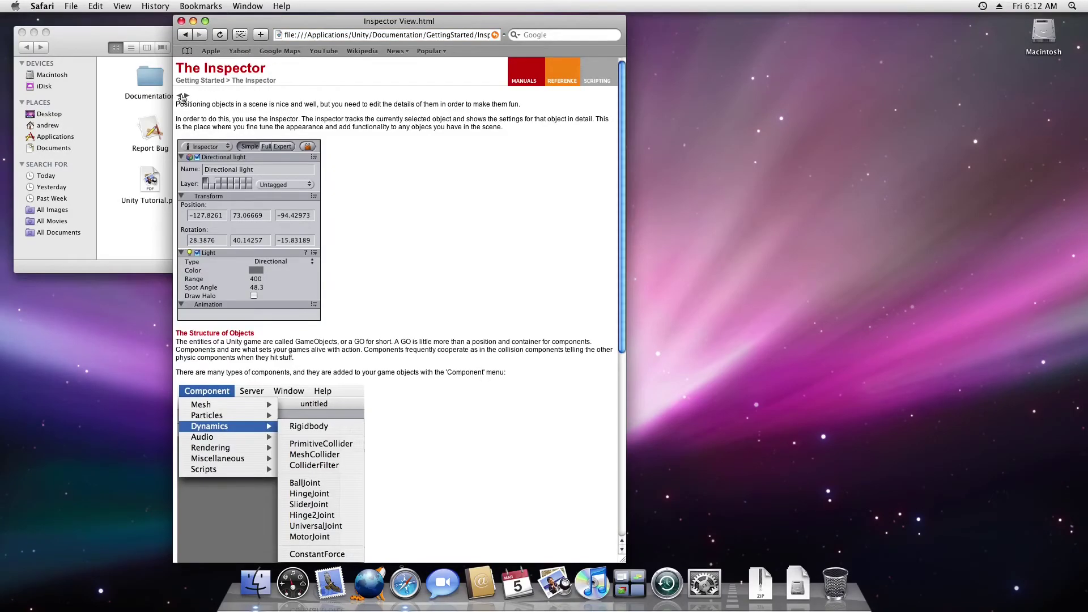
pyautogui.click(181, 97)
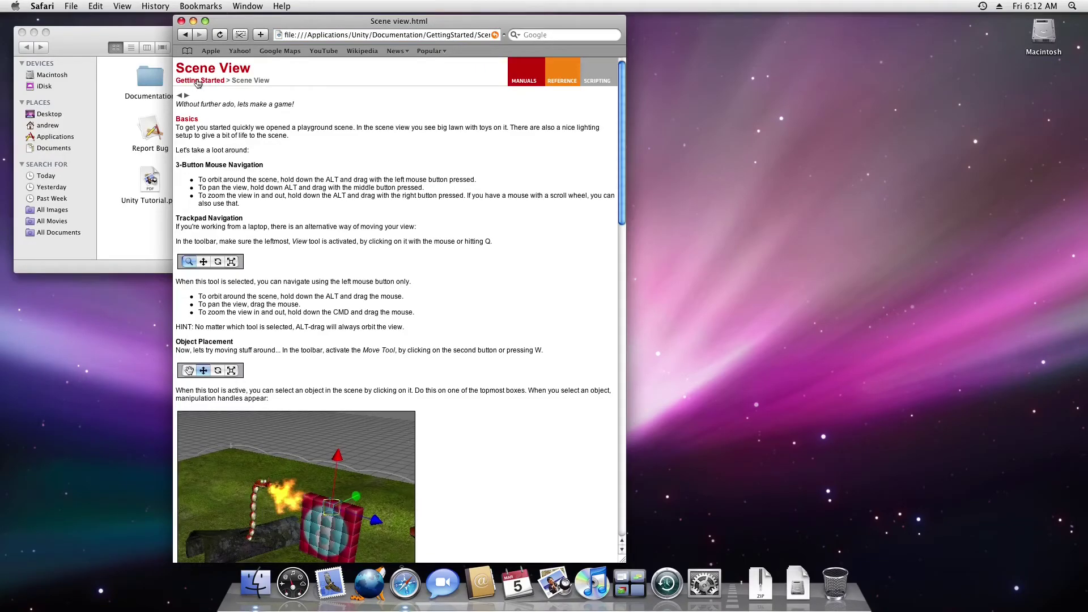
pyautogui.click(200, 80)
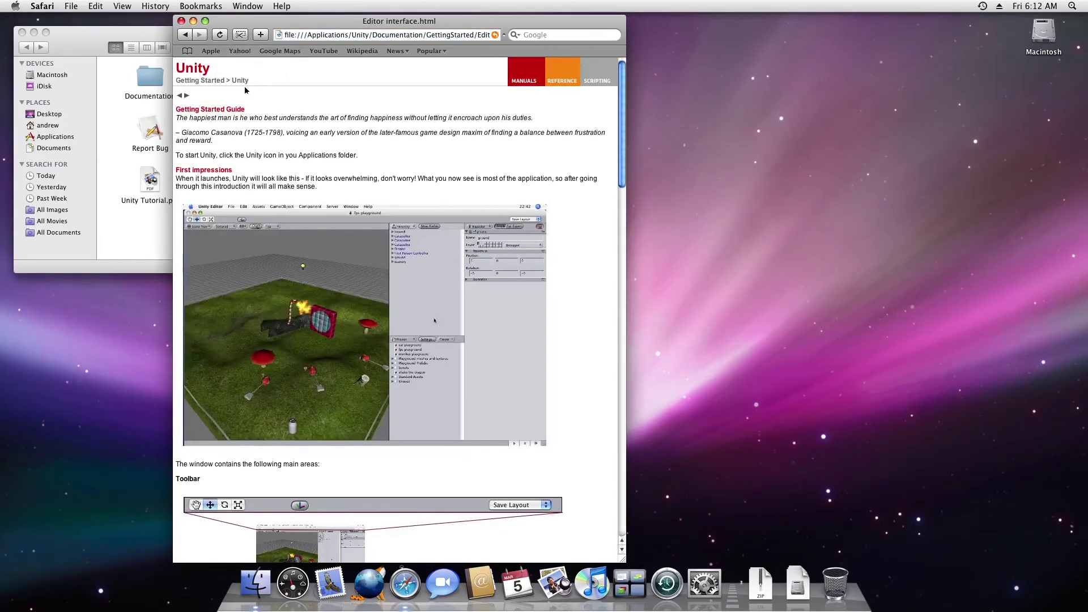
# Step: Scroll through the Editor interface page of the Getting Started guide
pyautogui.scroll(-8, 283, 216)
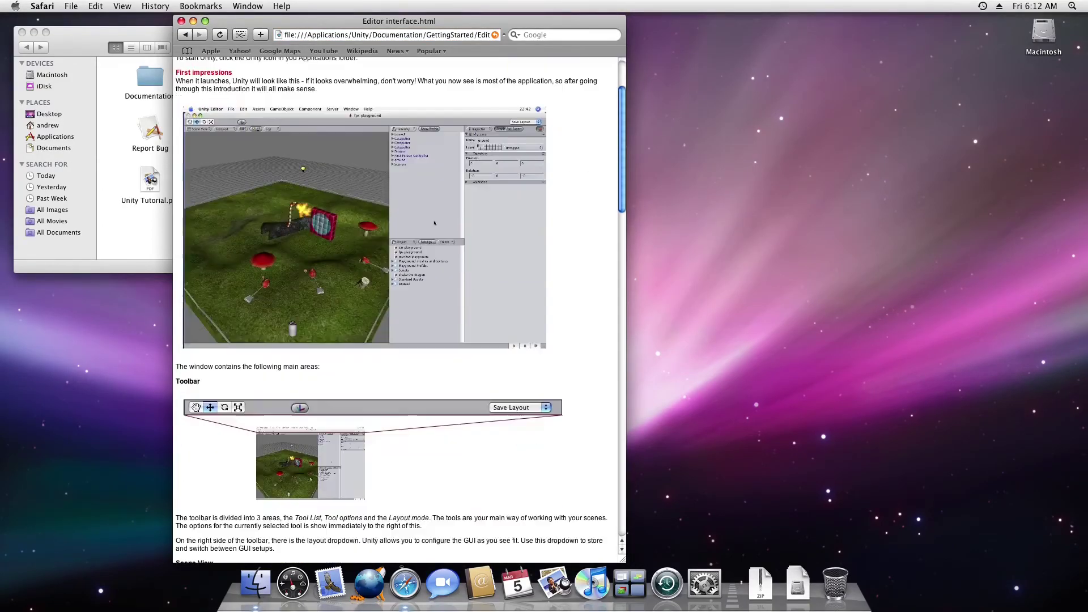
pyautogui.scroll(-20, 283, 217)
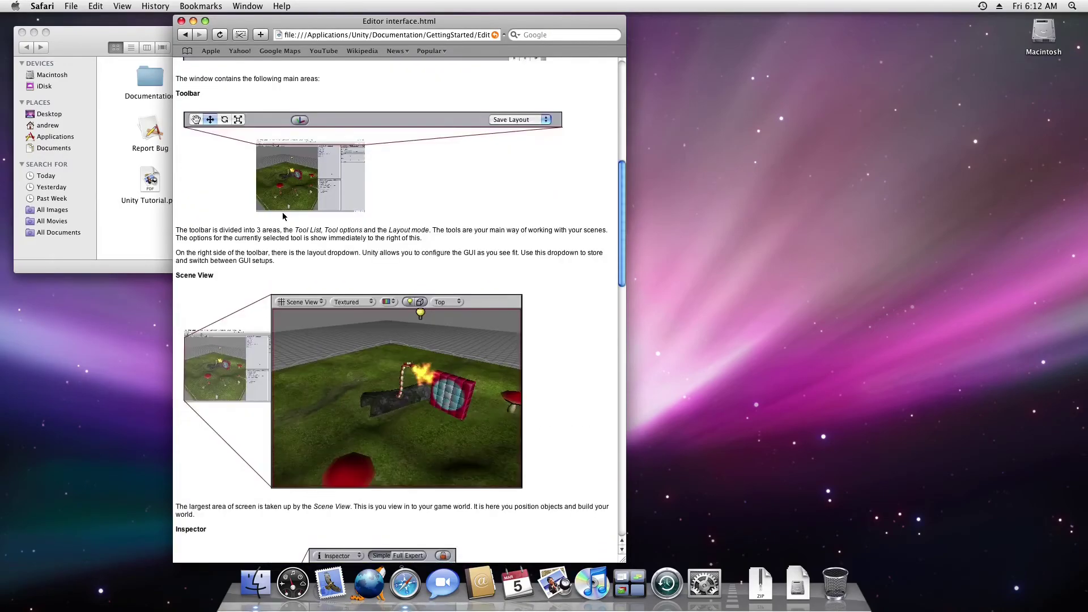
pyautogui.scroll(-10, 284, 216)
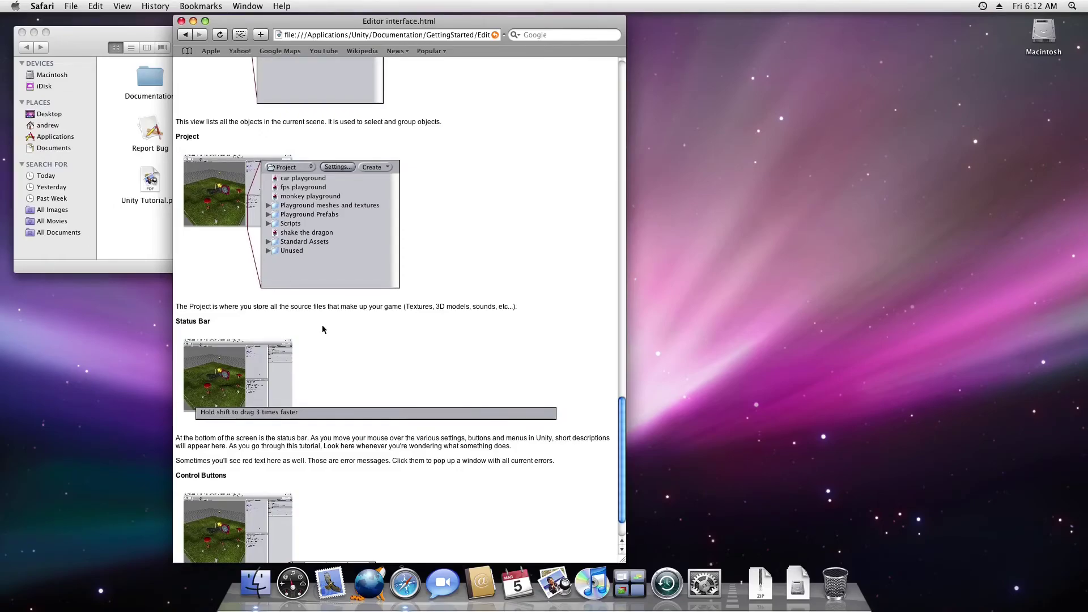
pyautogui.scroll(-2, 322, 325)
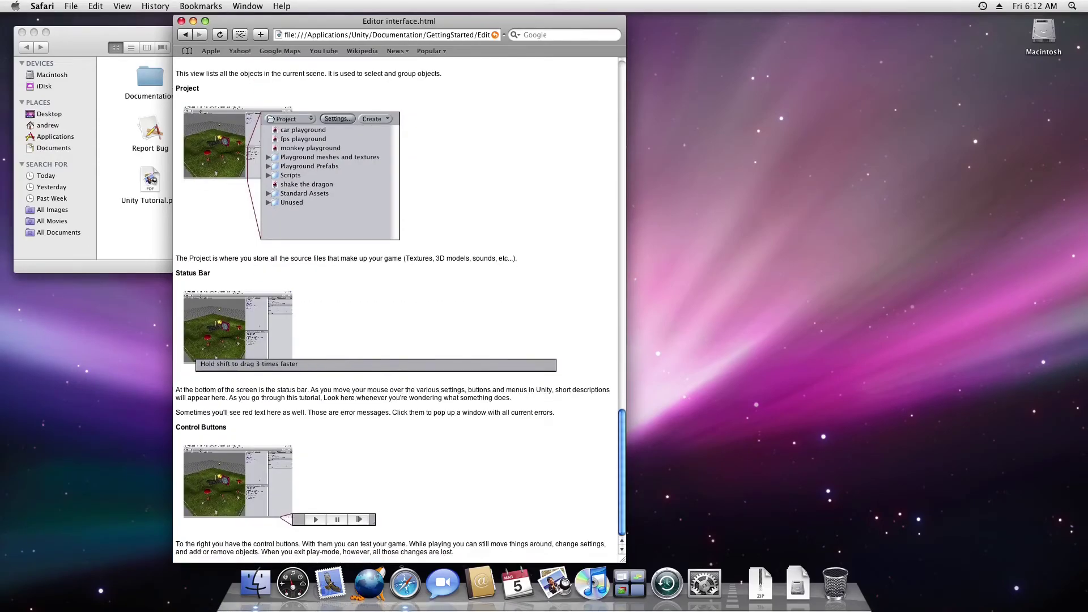
pyautogui.scroll(10, 323, 325)
pyautogui.scroll(-10, 323, 325)
pyautogui.scroll(15, 322, 325)
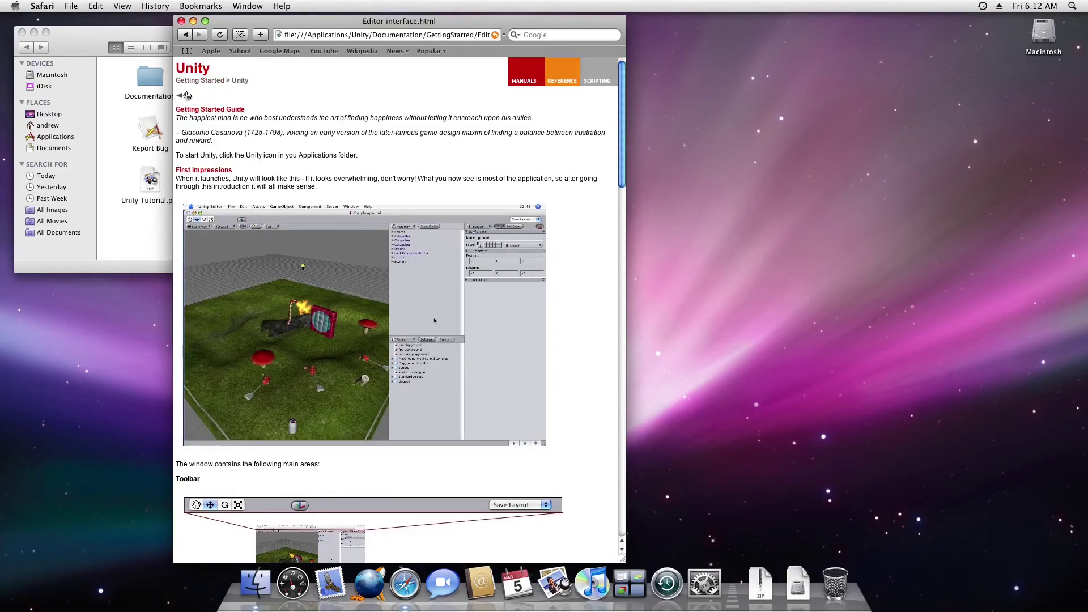
# Step: Step back through the guide pages to Building A Game, then return to the Getting Started index
pyautogui.click(185, 97)
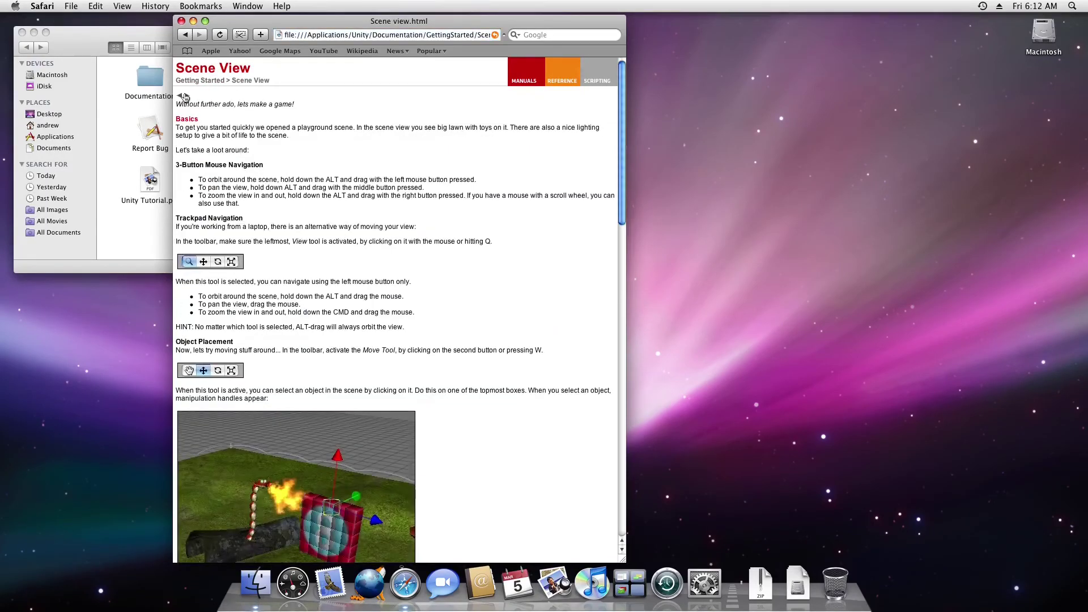
pyautogui.click(185, 98)
pyautogui.click(185, 97)
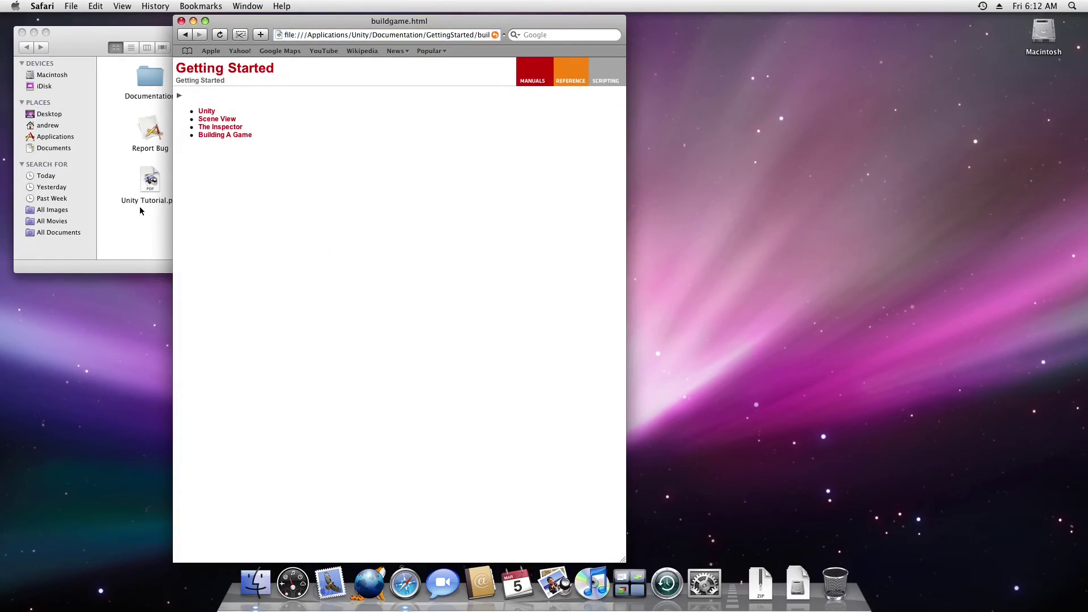
pyautogui.click(140, 218)
pyautogui.doubleClick(252, 77)
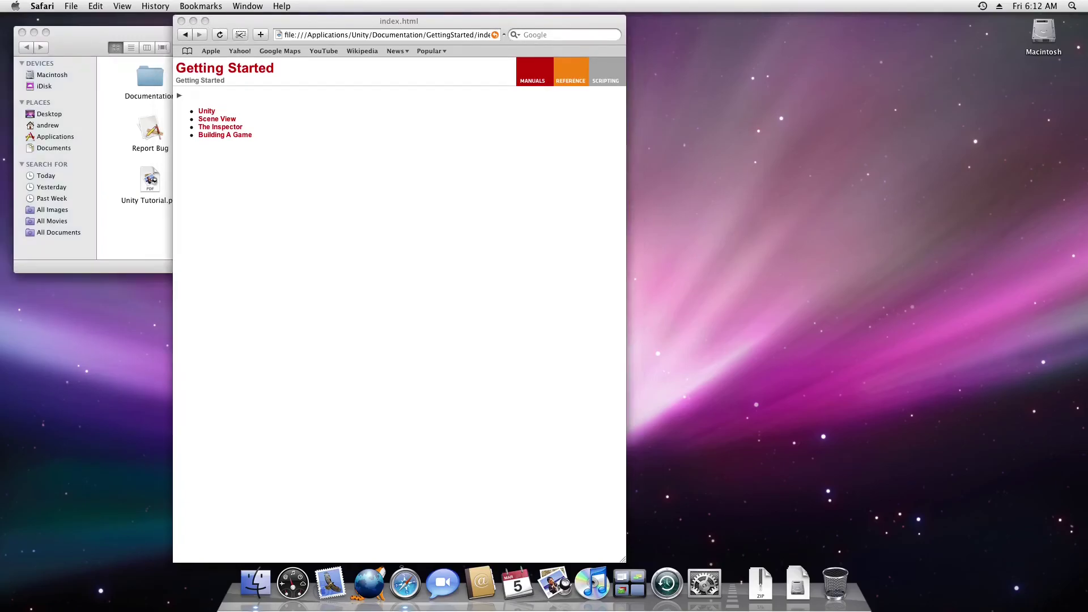
# Step: Close the documentation, centre the Unity folder window, and take QEMU out of full screen
pyautogui.click(182, 22)
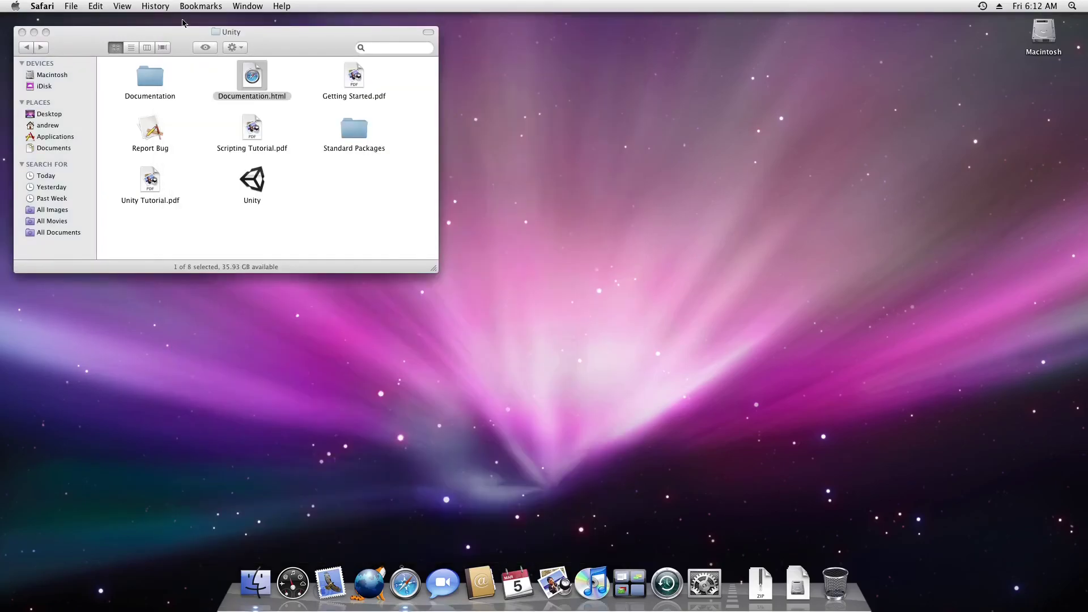
pyautogui.moveTo(189, 34); pyautogui.dragTo(350, 102)
pyautogui.click(473, 231)
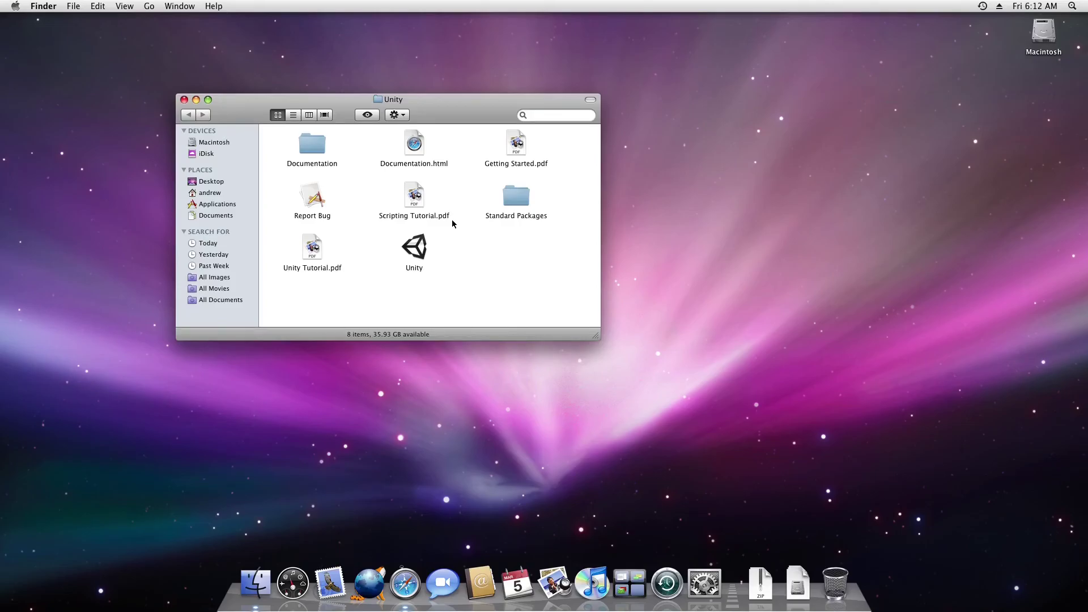
pyautogui.hotkey('ctrl', 'alt', 'f')
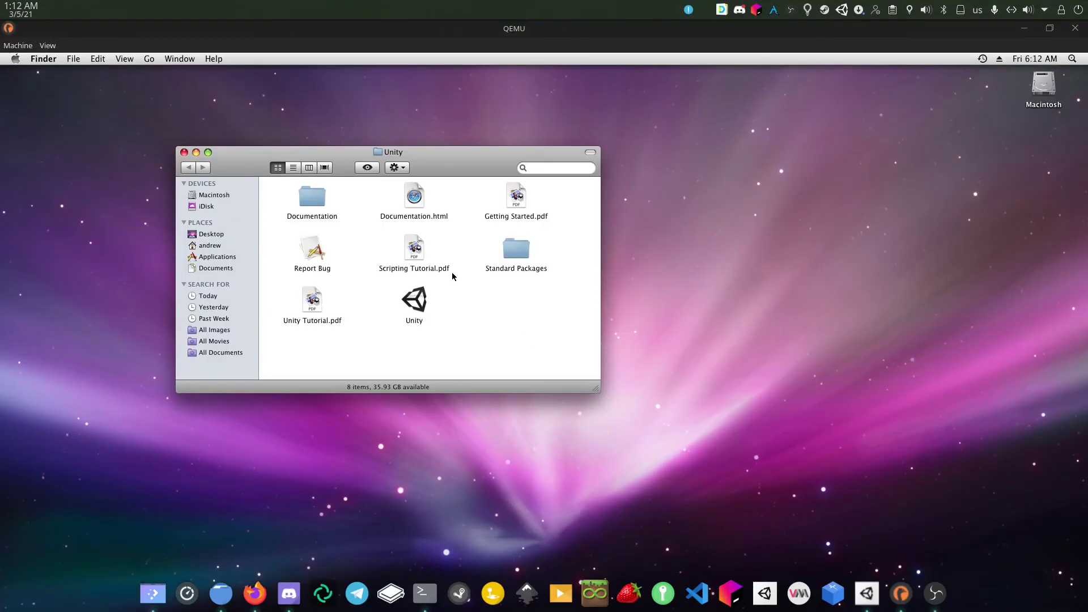